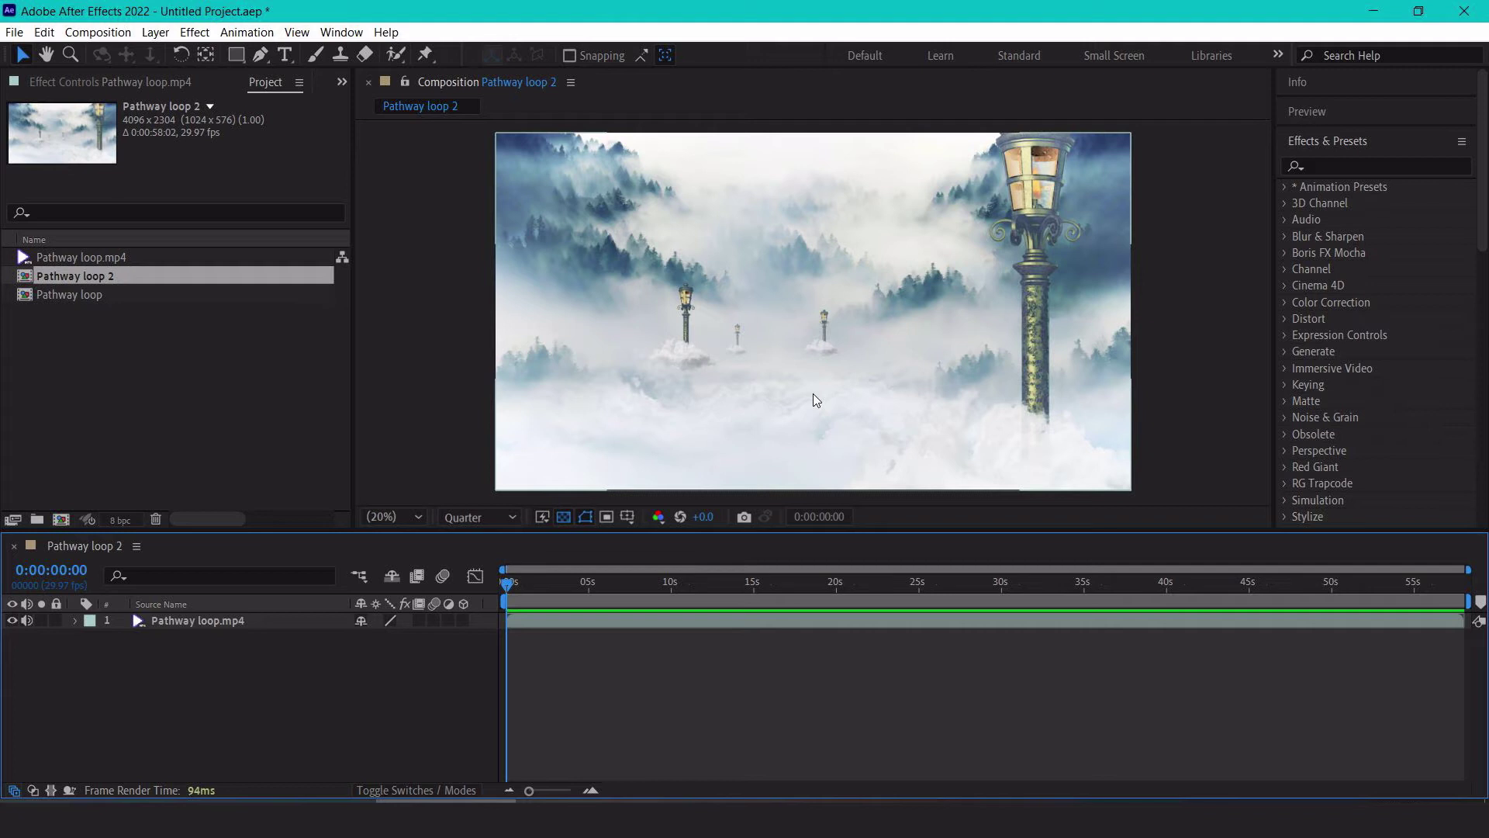
Add the Pathway loop 2 composition to the Adobe Media Encoder queue from the File > Export menu
left_click(15, 32)
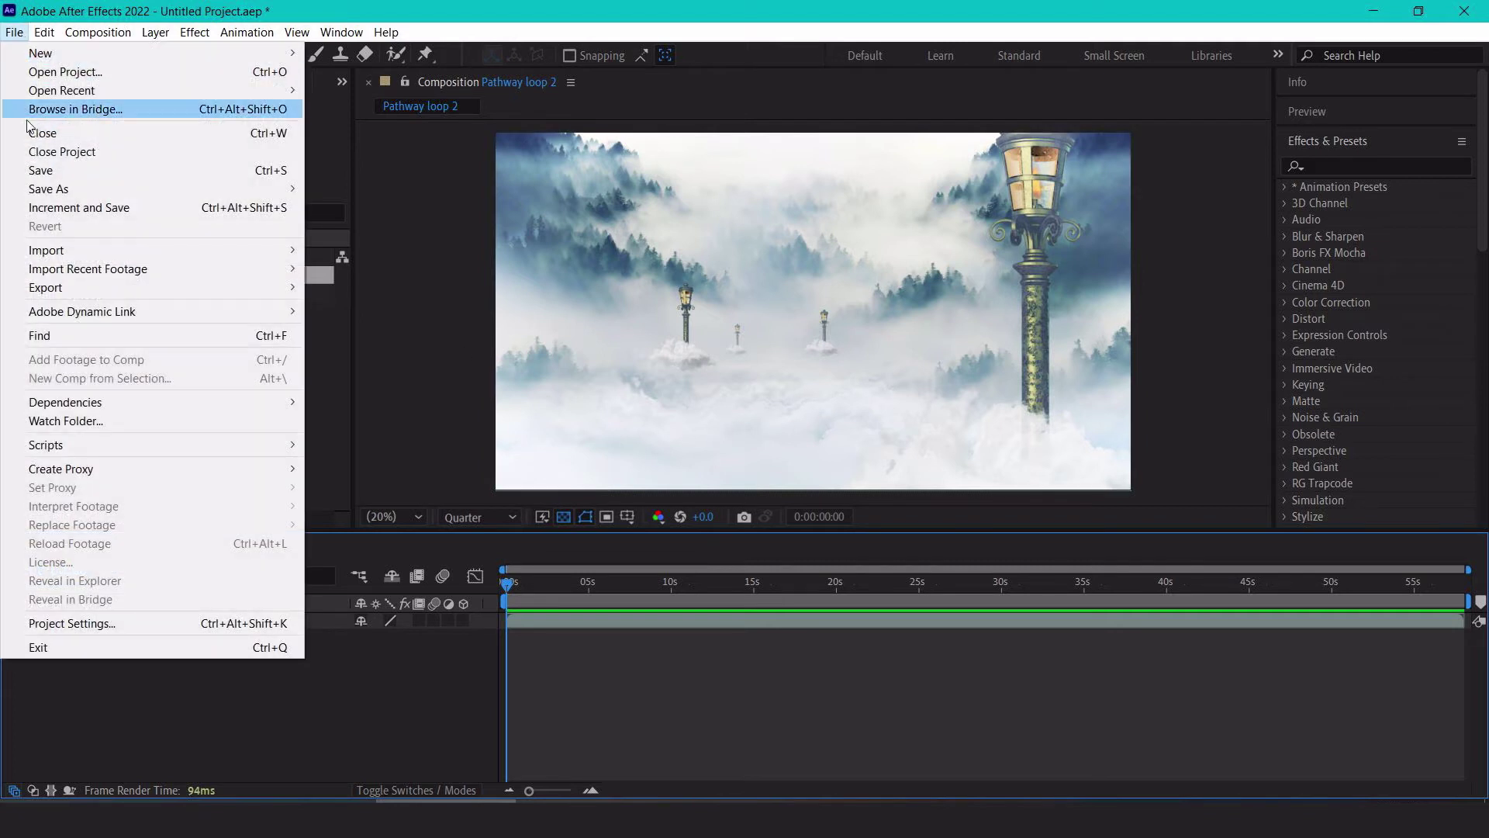
mouse_move(75, 288)
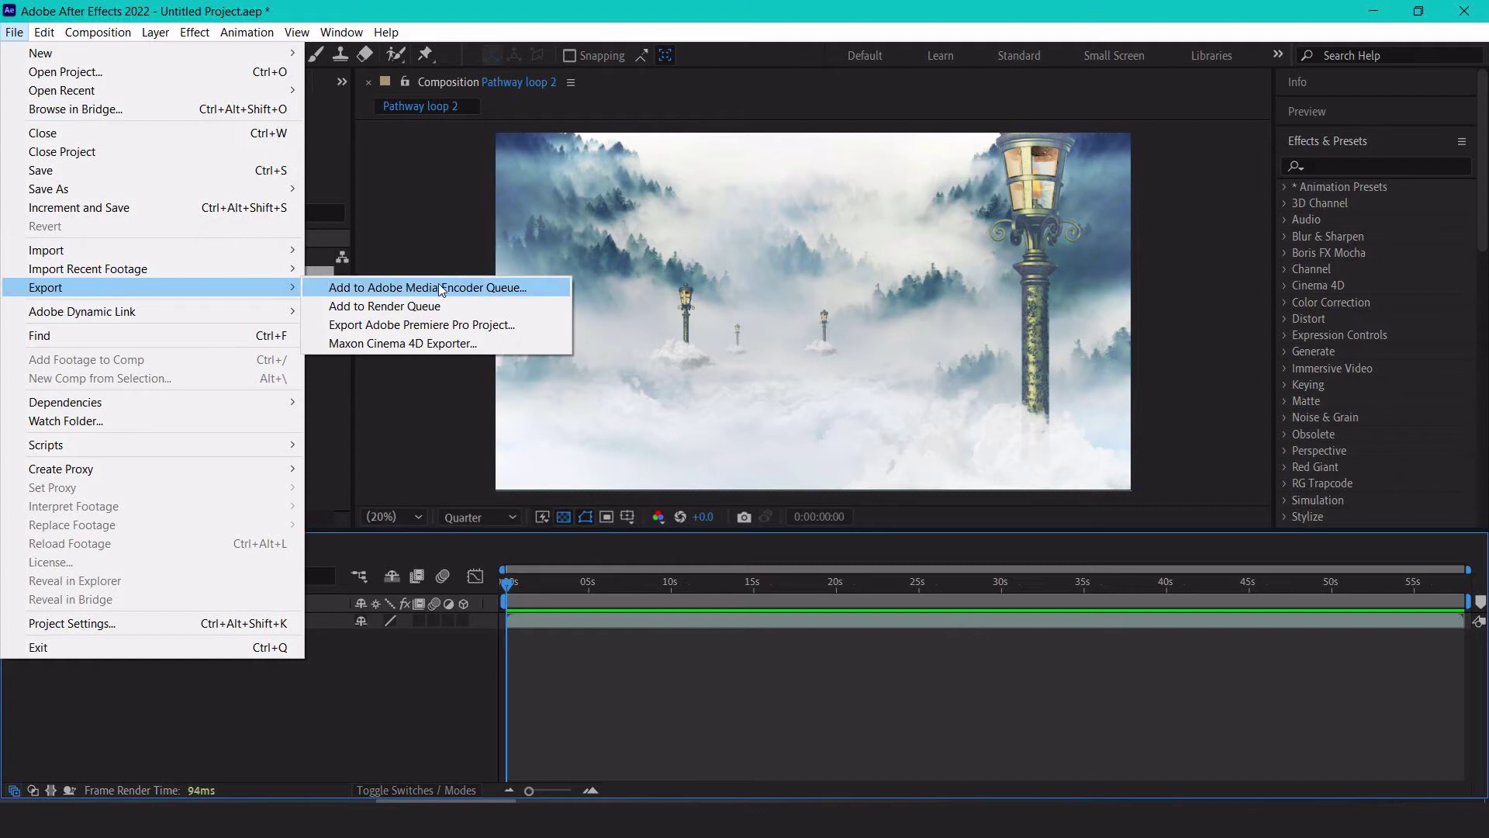
left_click(516, 290)
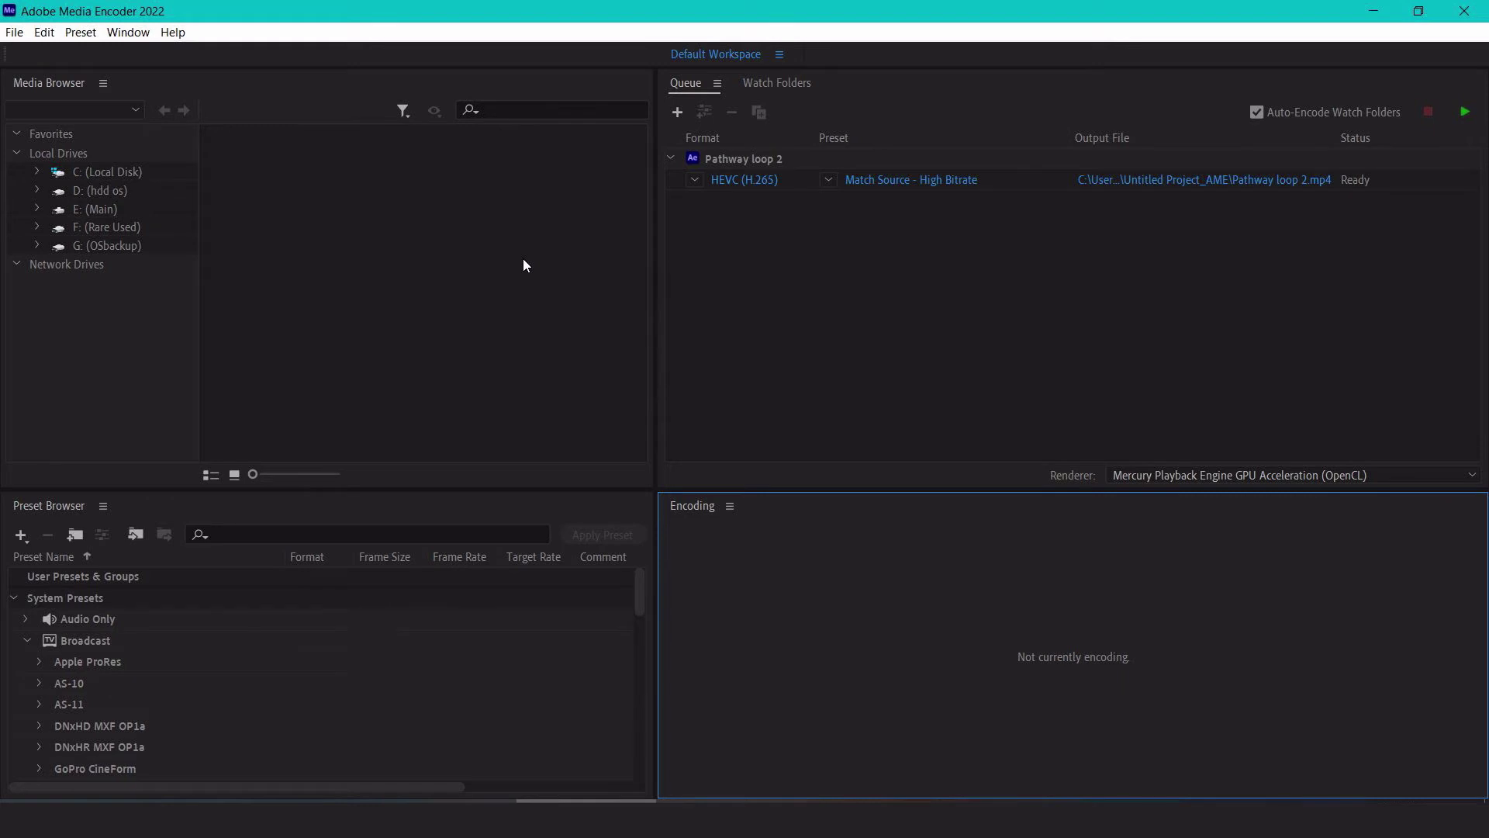
Leave the queued Pathway loop 2 job's format at HEVC (H.265) and bring the Google page in Edge forward
left_click(698, 180)
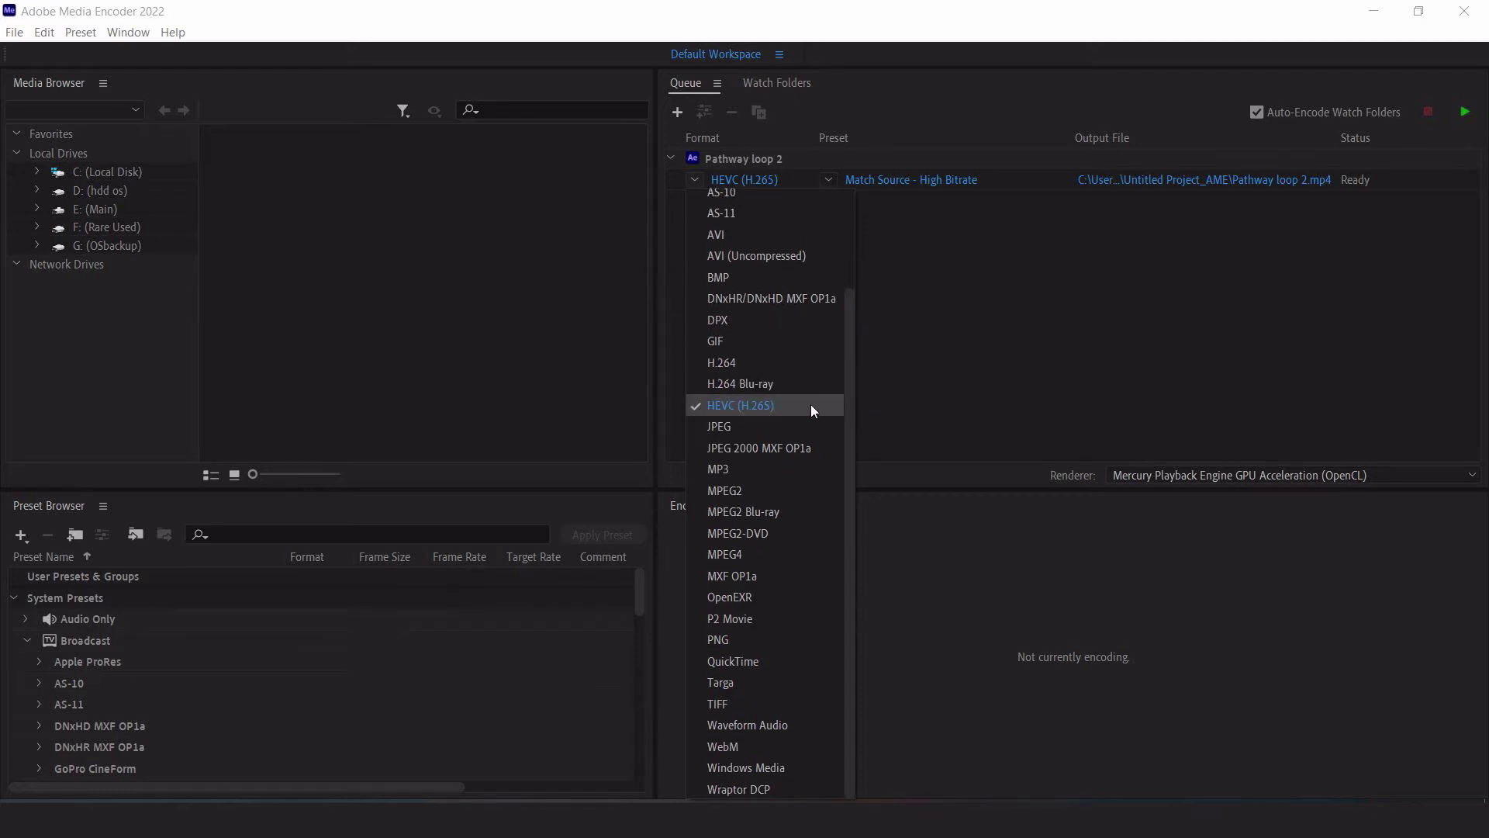
left_click(915, 400)
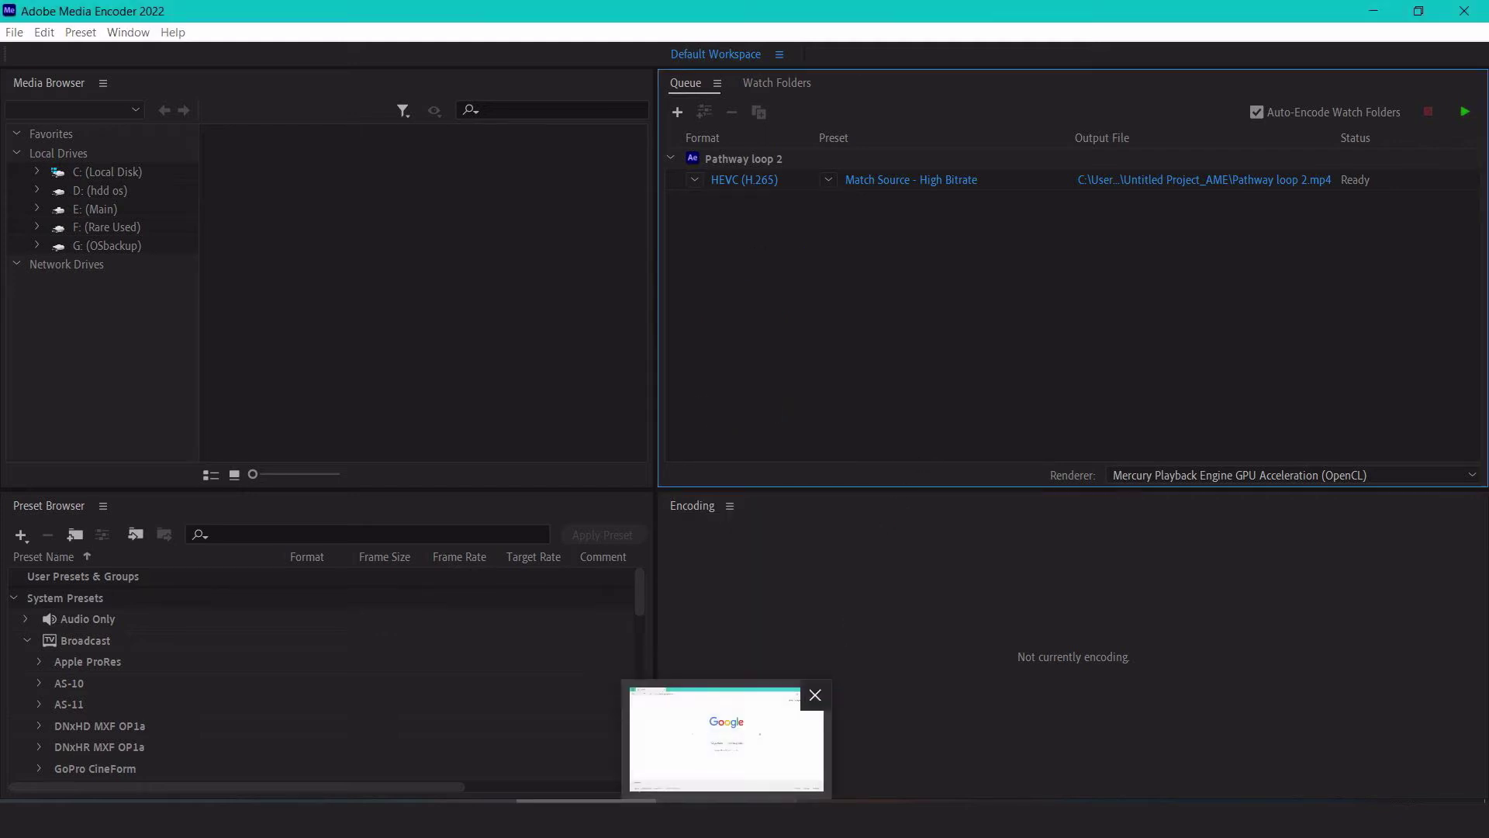
left_click(725, 757)
Google 'klite codec pack' and select the word 'Codec' in the K-Lite Codec Pack knowledge panel
left_click(500, 362)
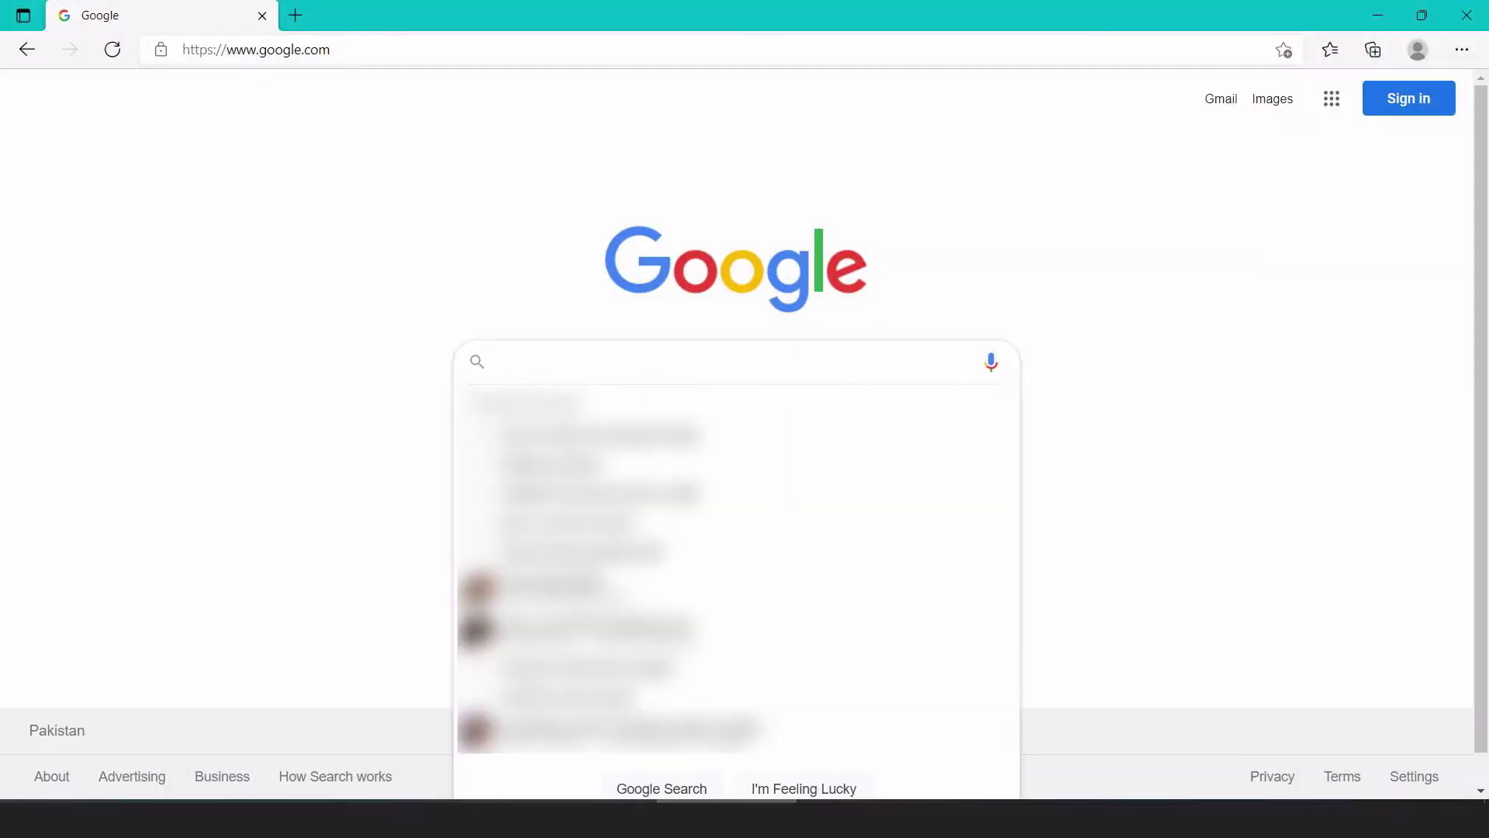
type("klite code")
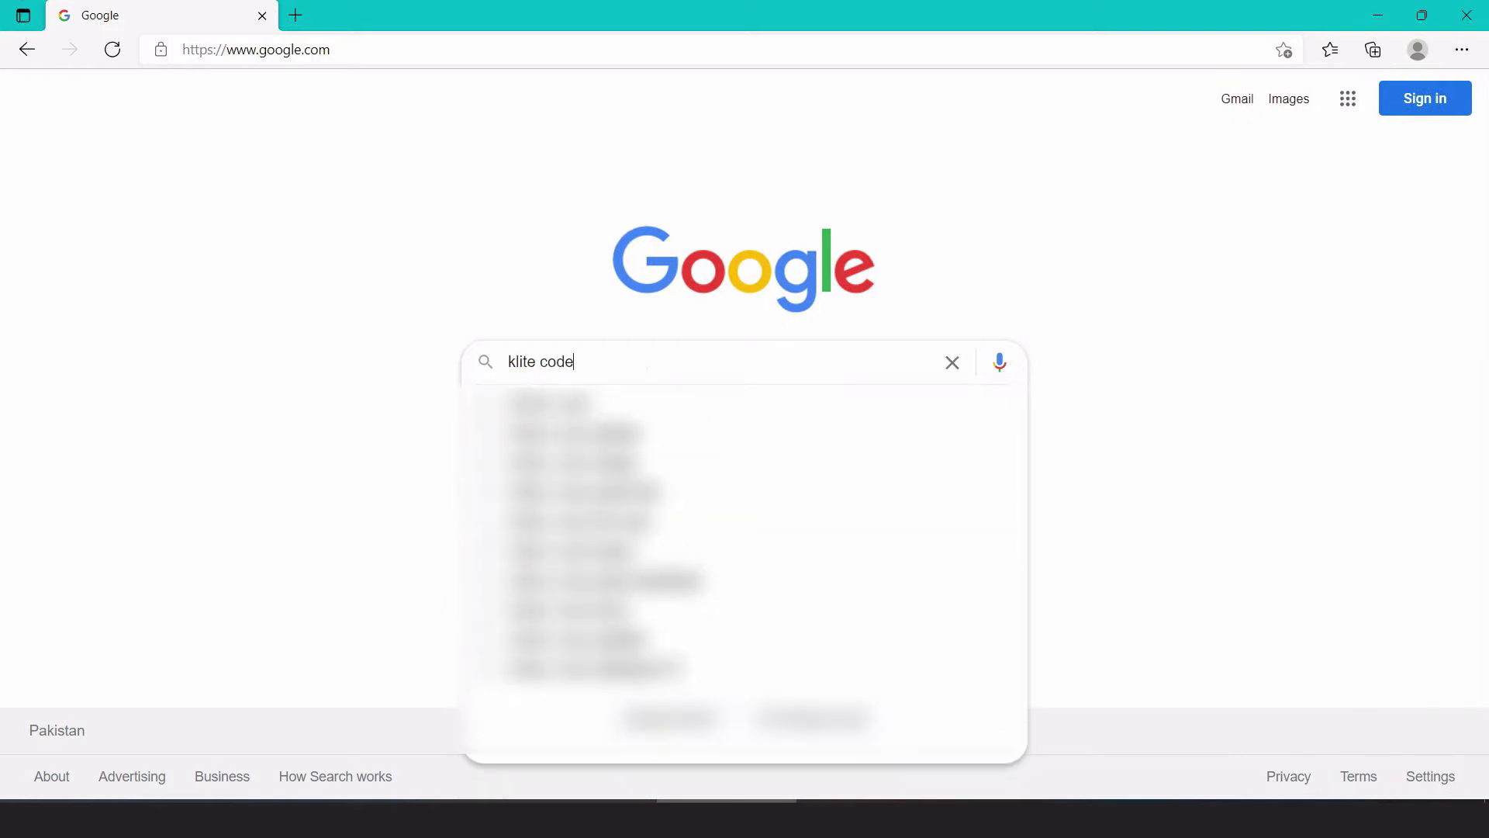
type("c pack")
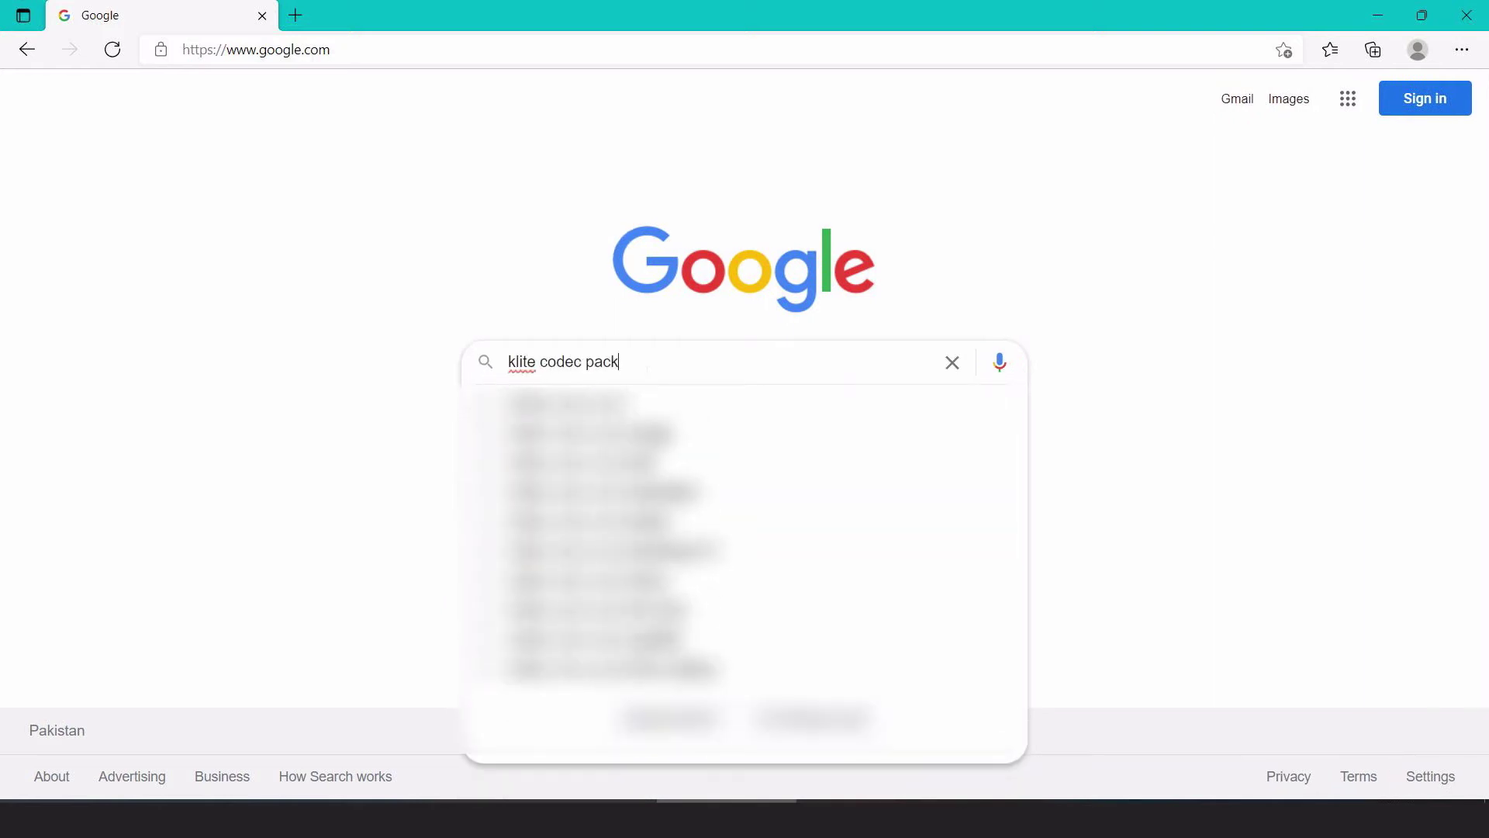
key("Return")
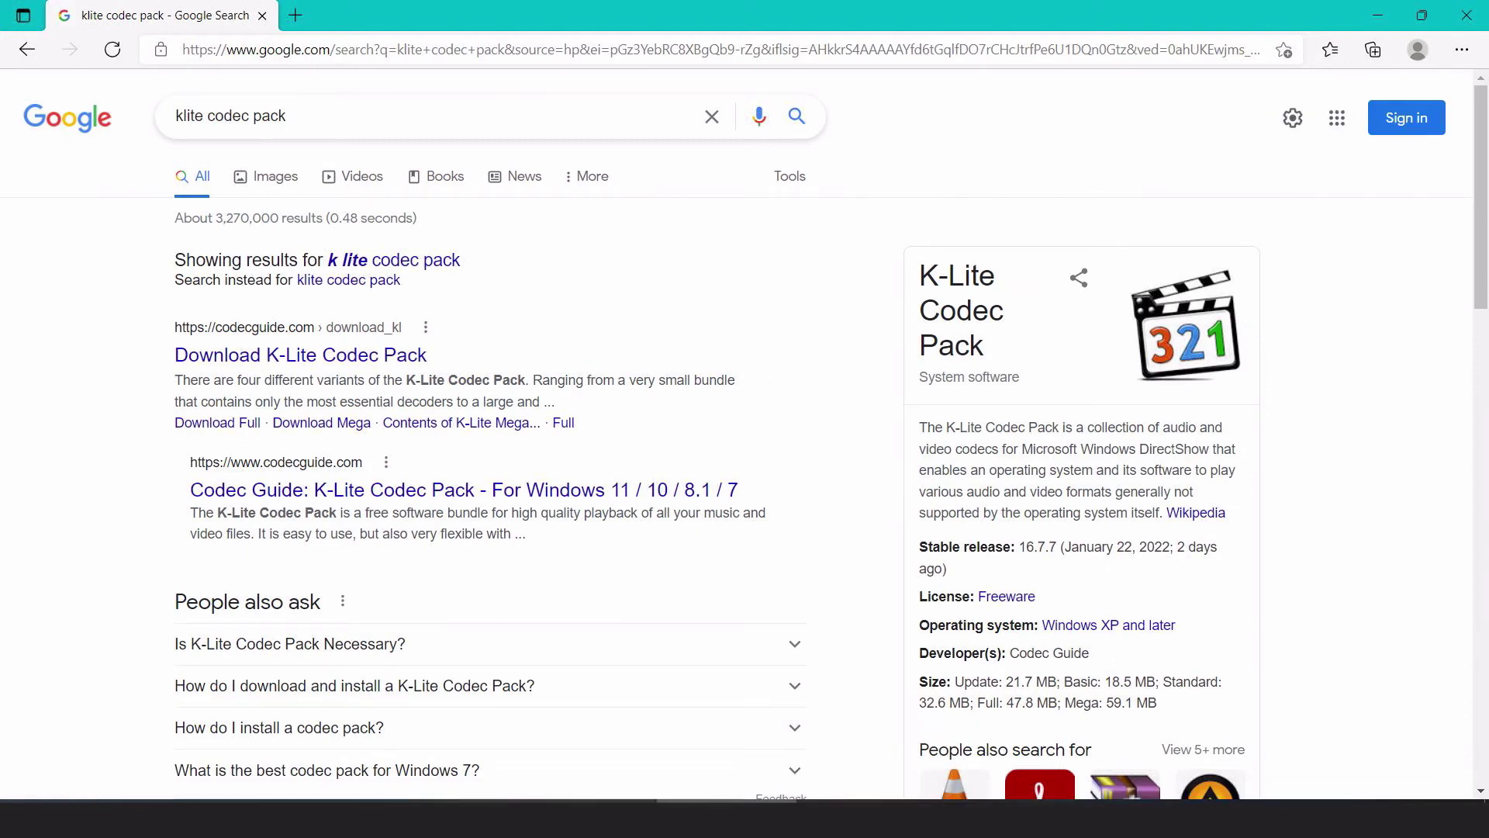
left_click_drag(947, 315, 1006, 318)
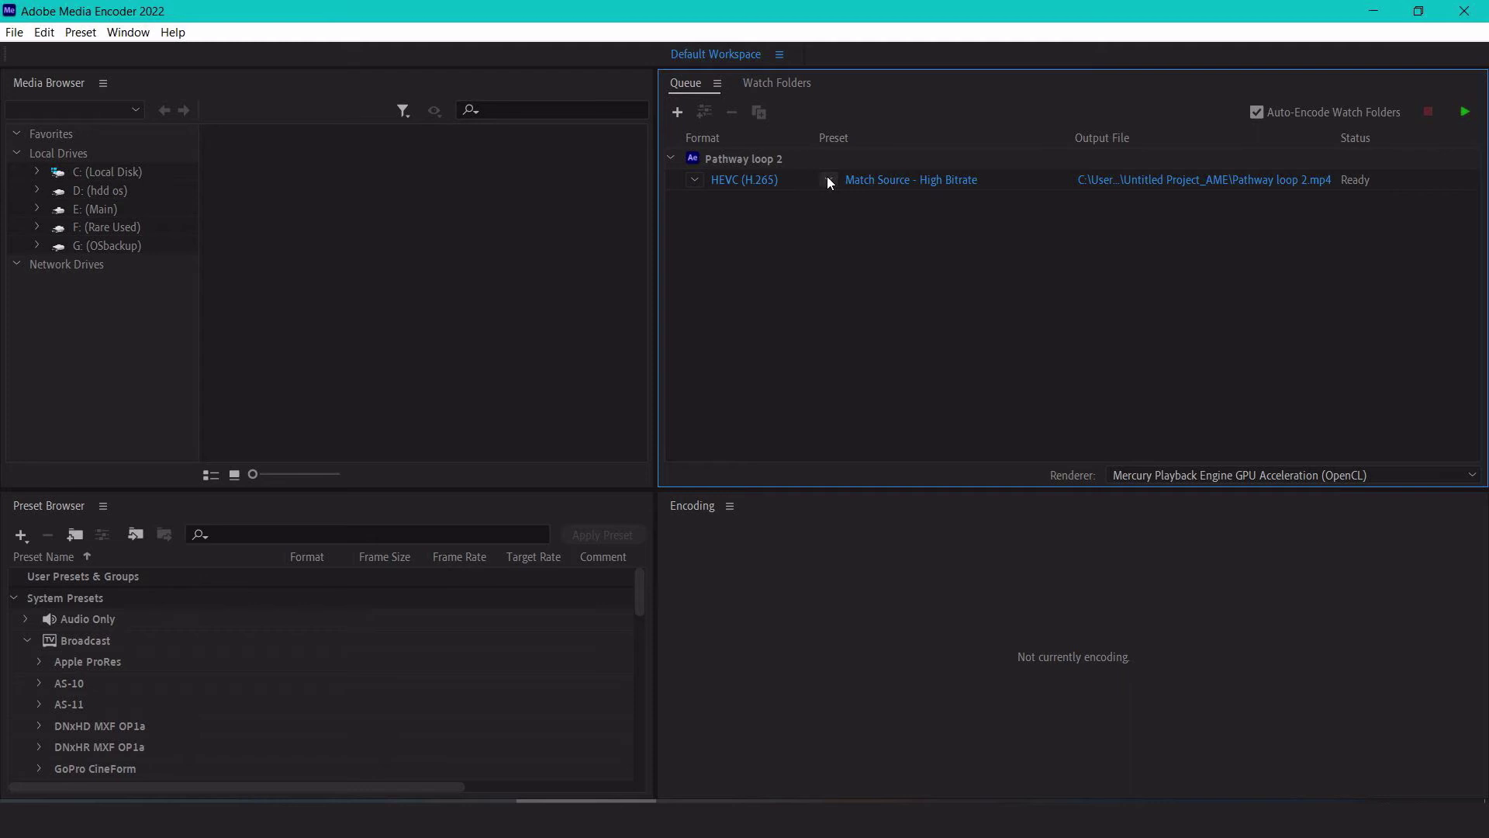
left_click(693, 177)
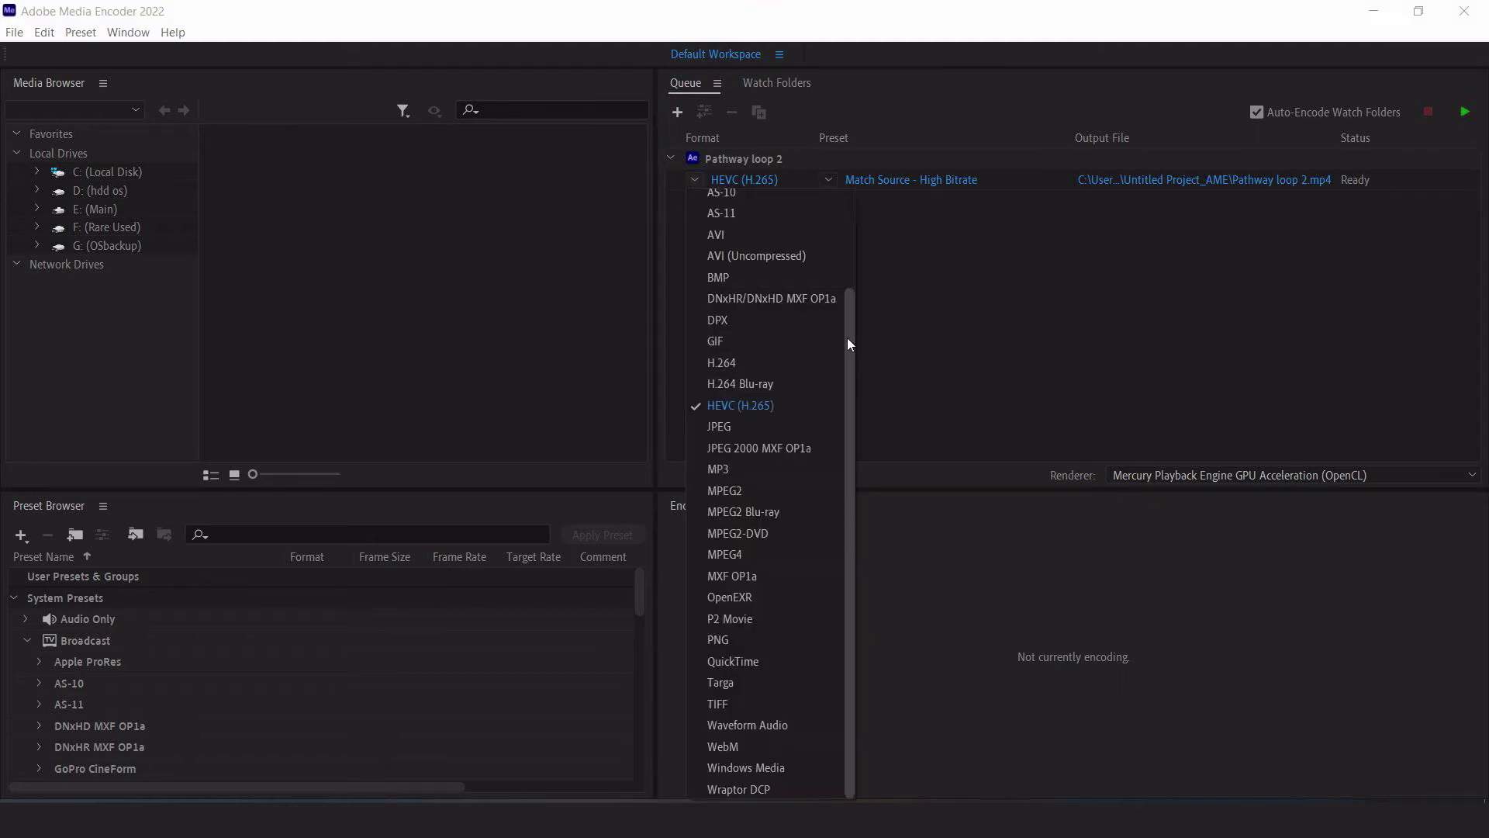
left_click_drag(847, 337, 858, 273)
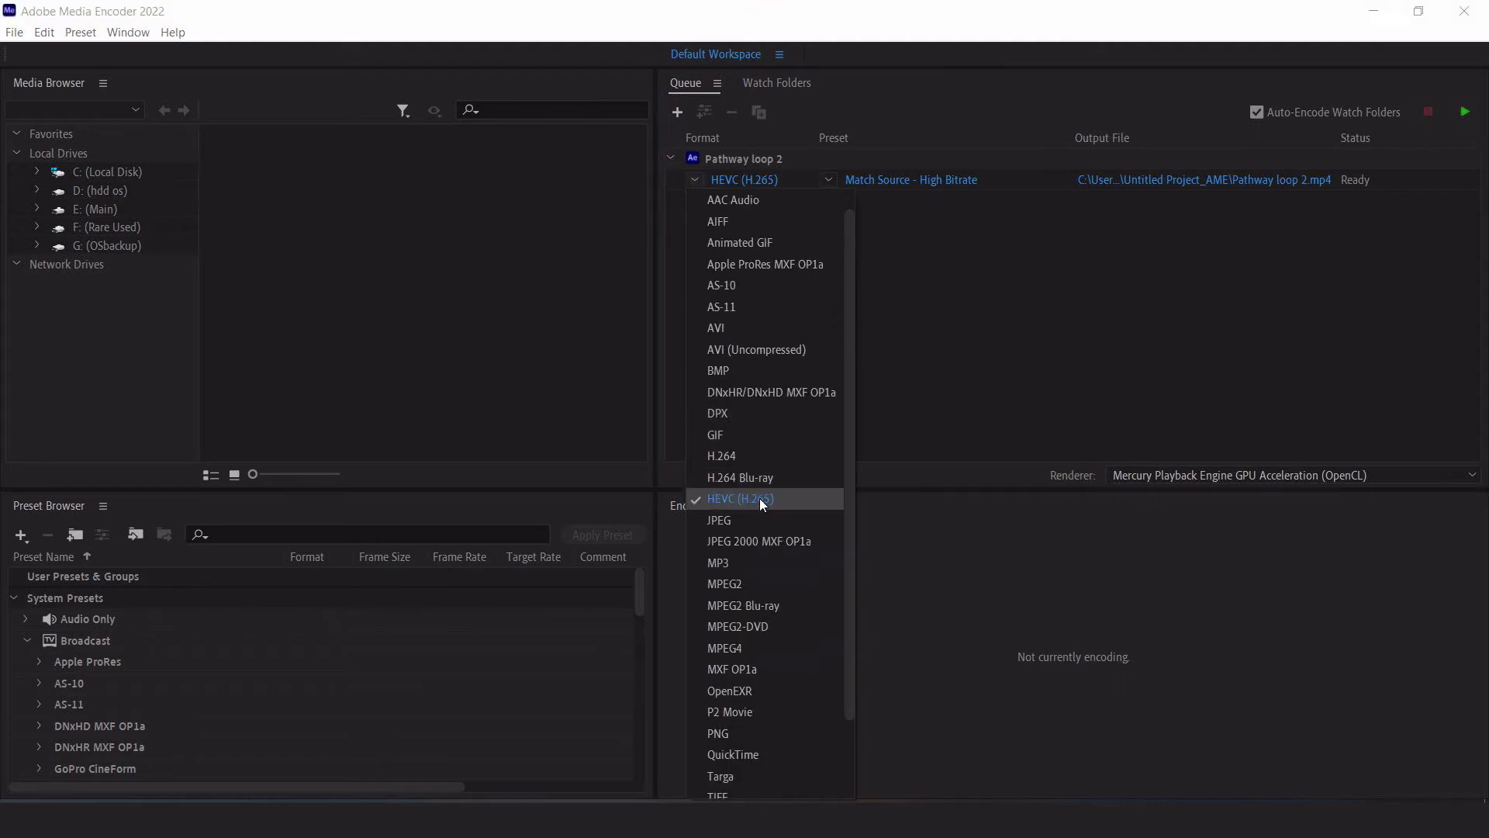
left_click(799, 499)
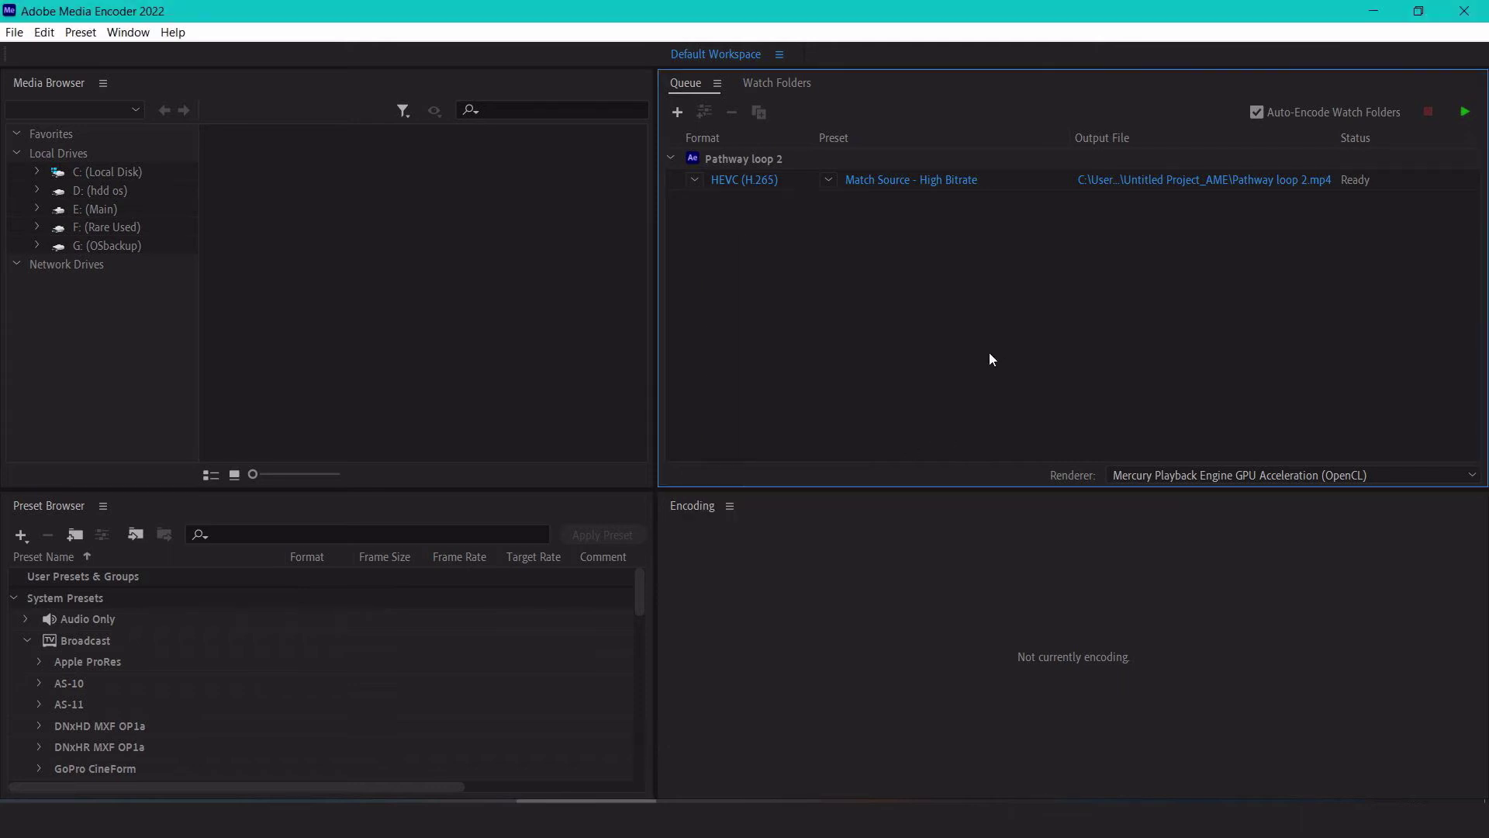
left_click(888, 183)
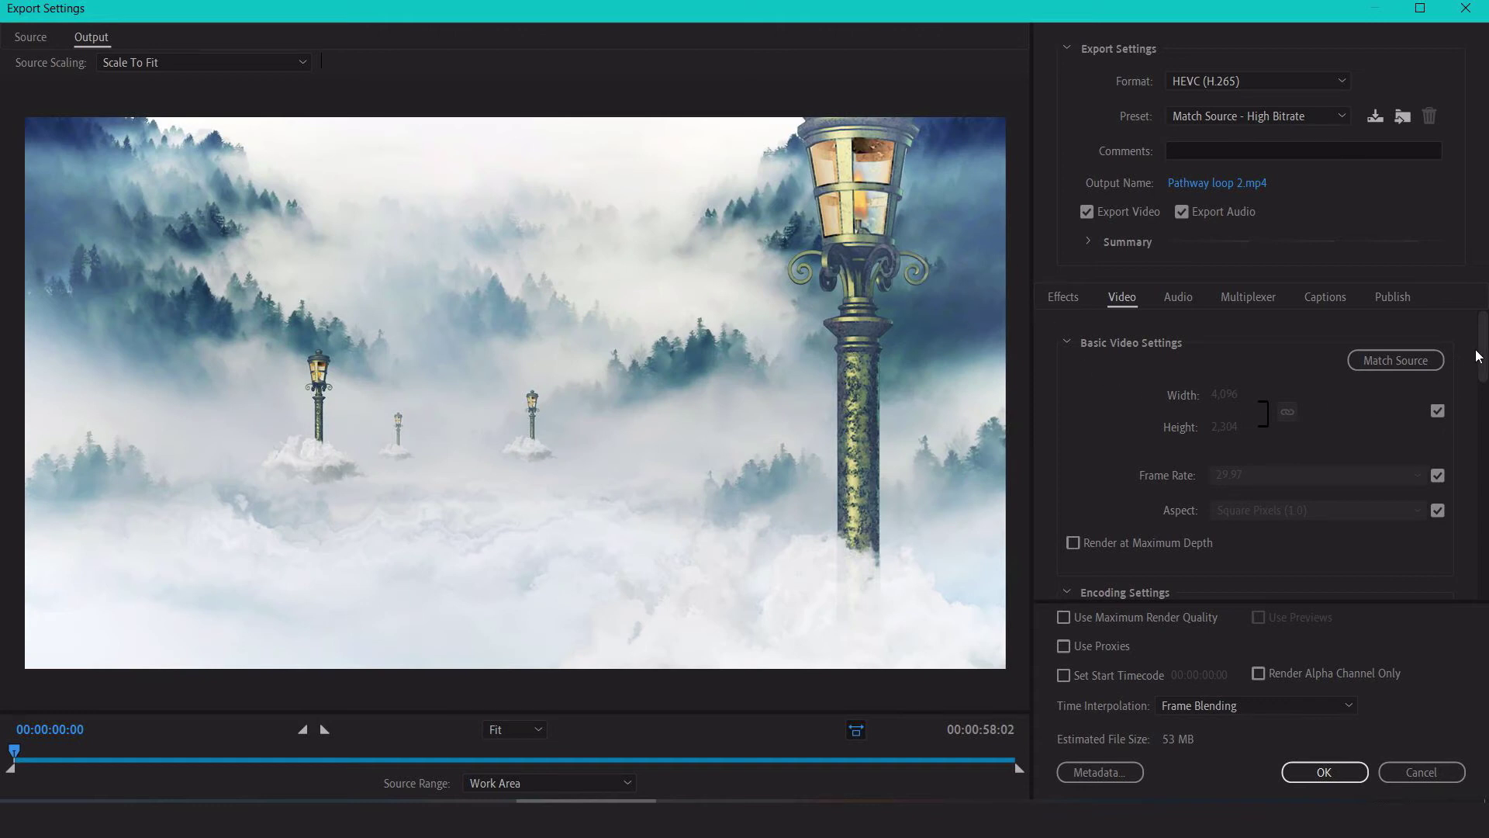
left_click_drag(1486, 353, 1480, 538)
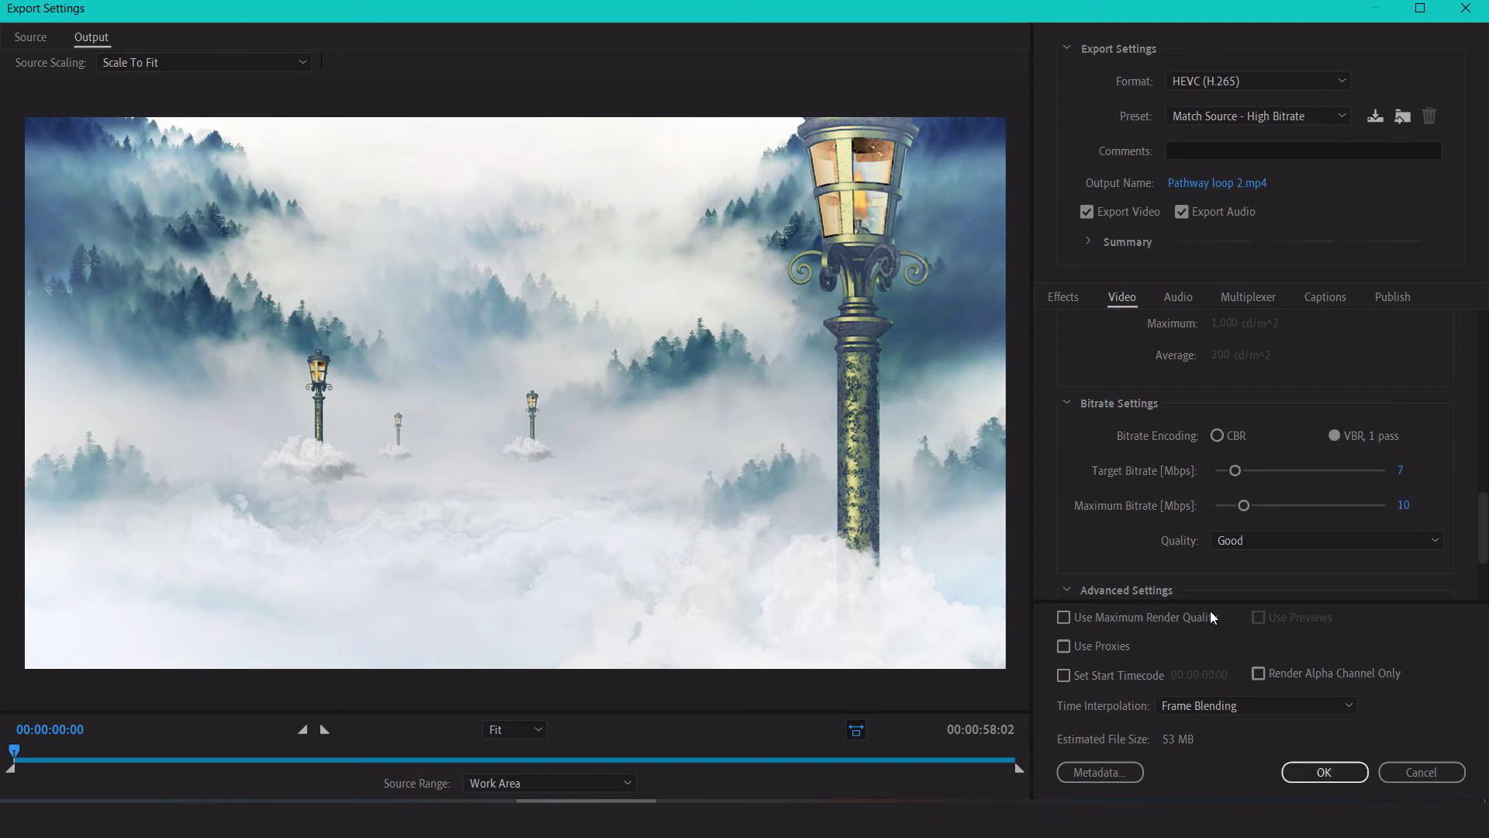
left_click(1310, 773)
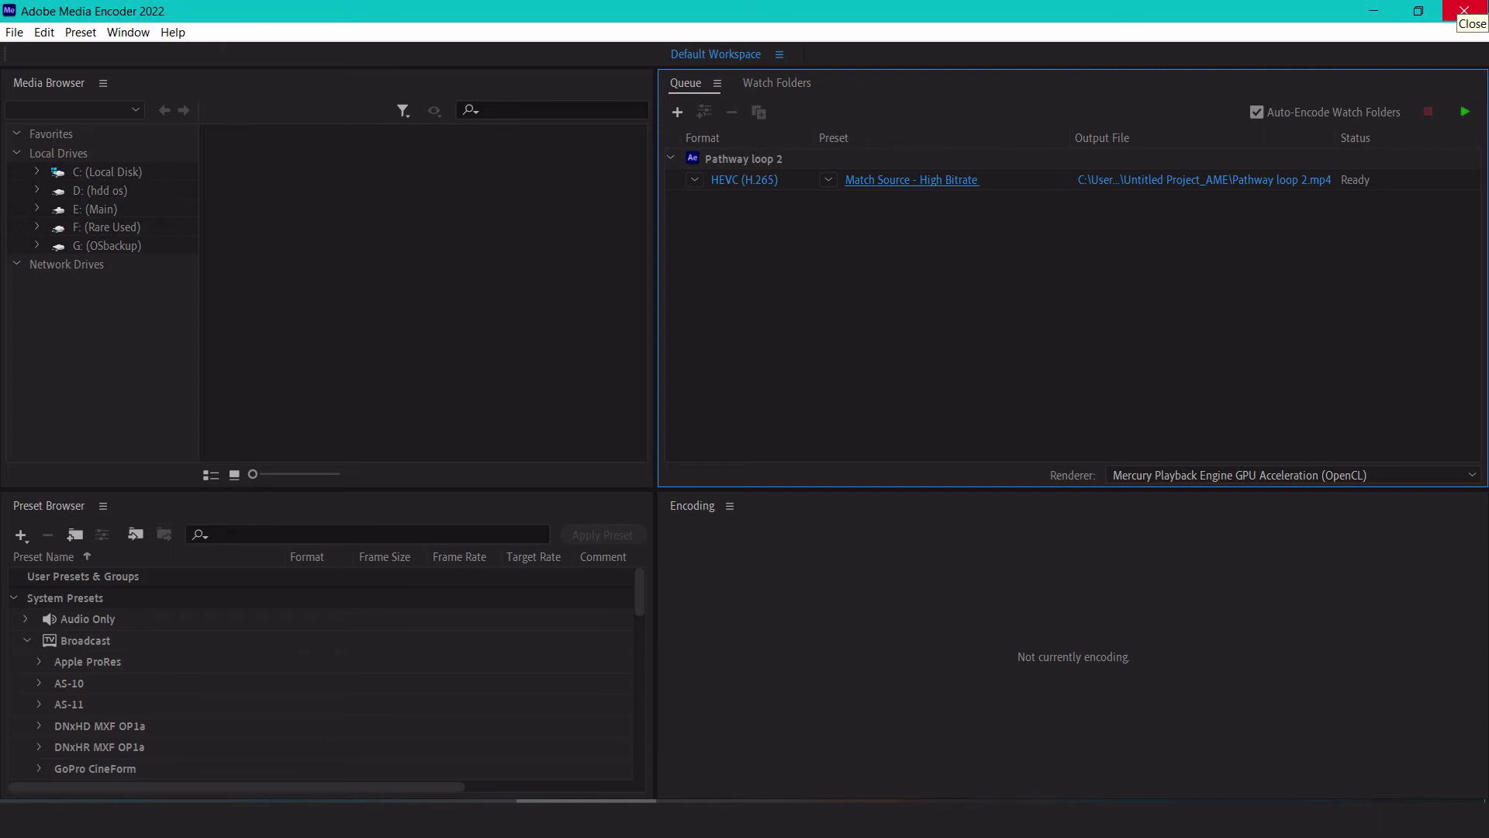
Quit Media Encoder and bring HandBrake forward, moving its window left
left_click(1465, 11)
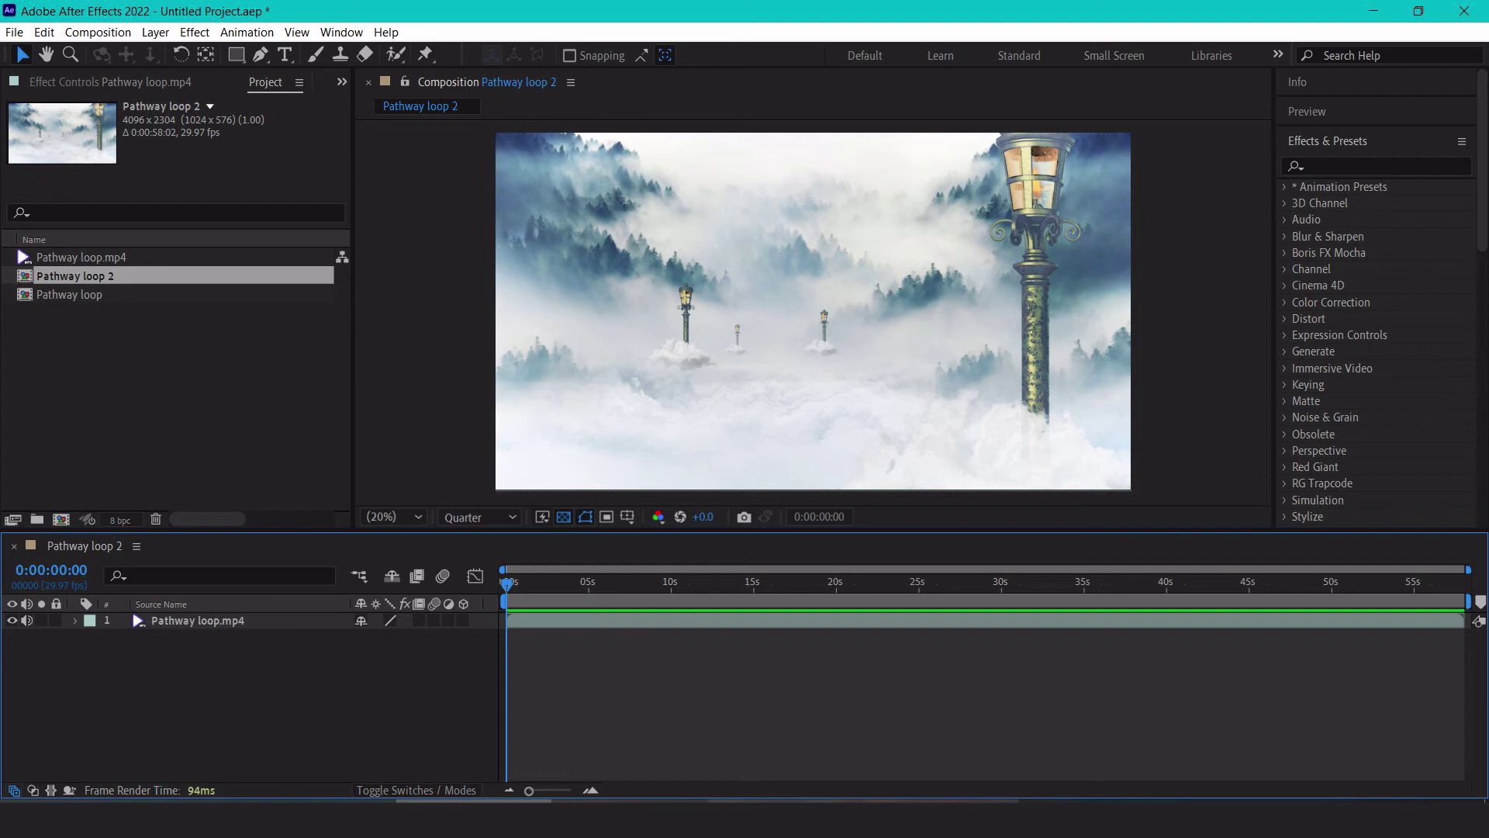
left_click(785, 819)
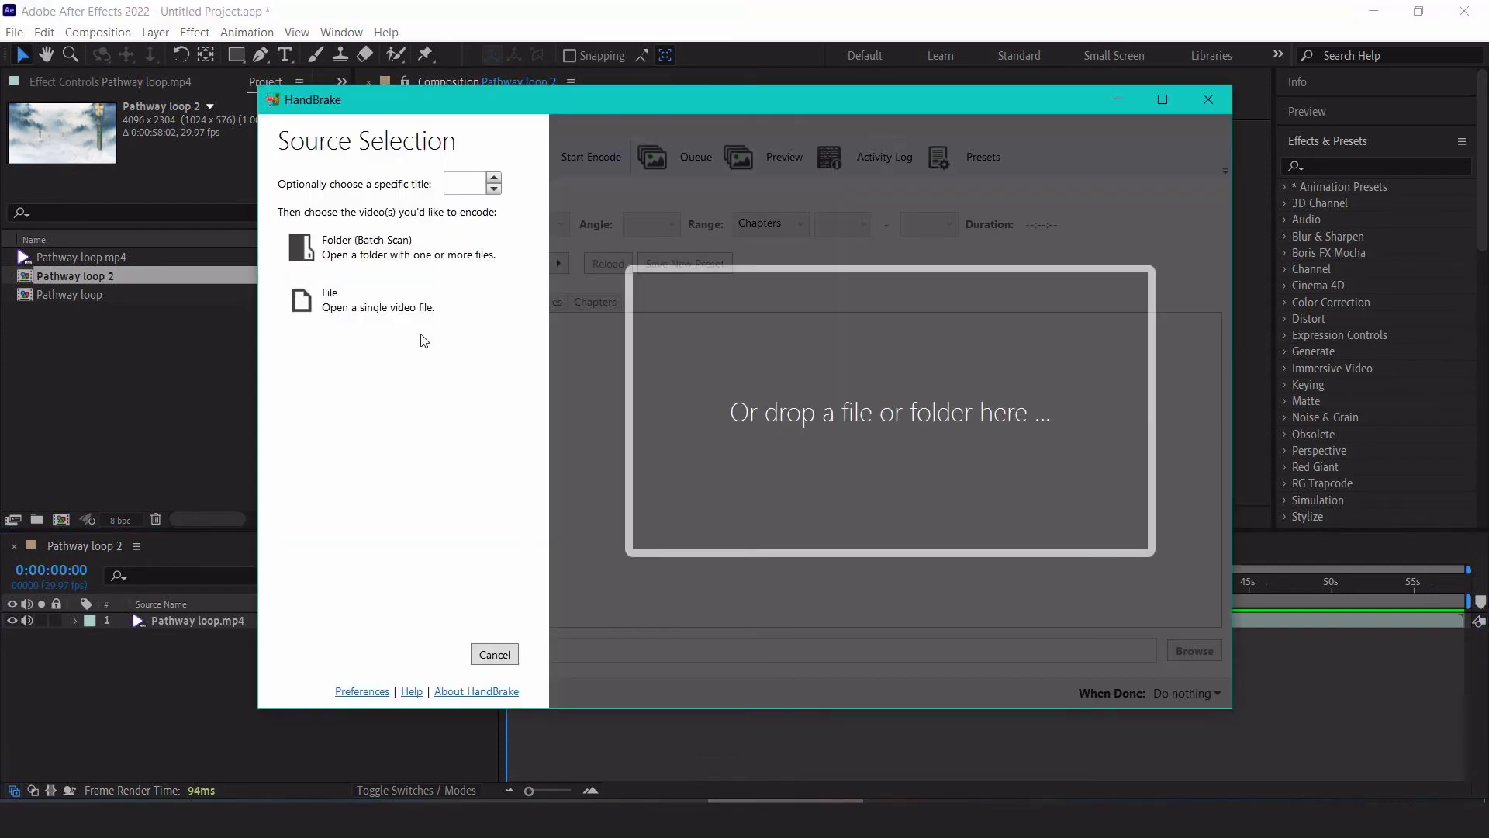
left_click_drag(466, 102, 380, 102)
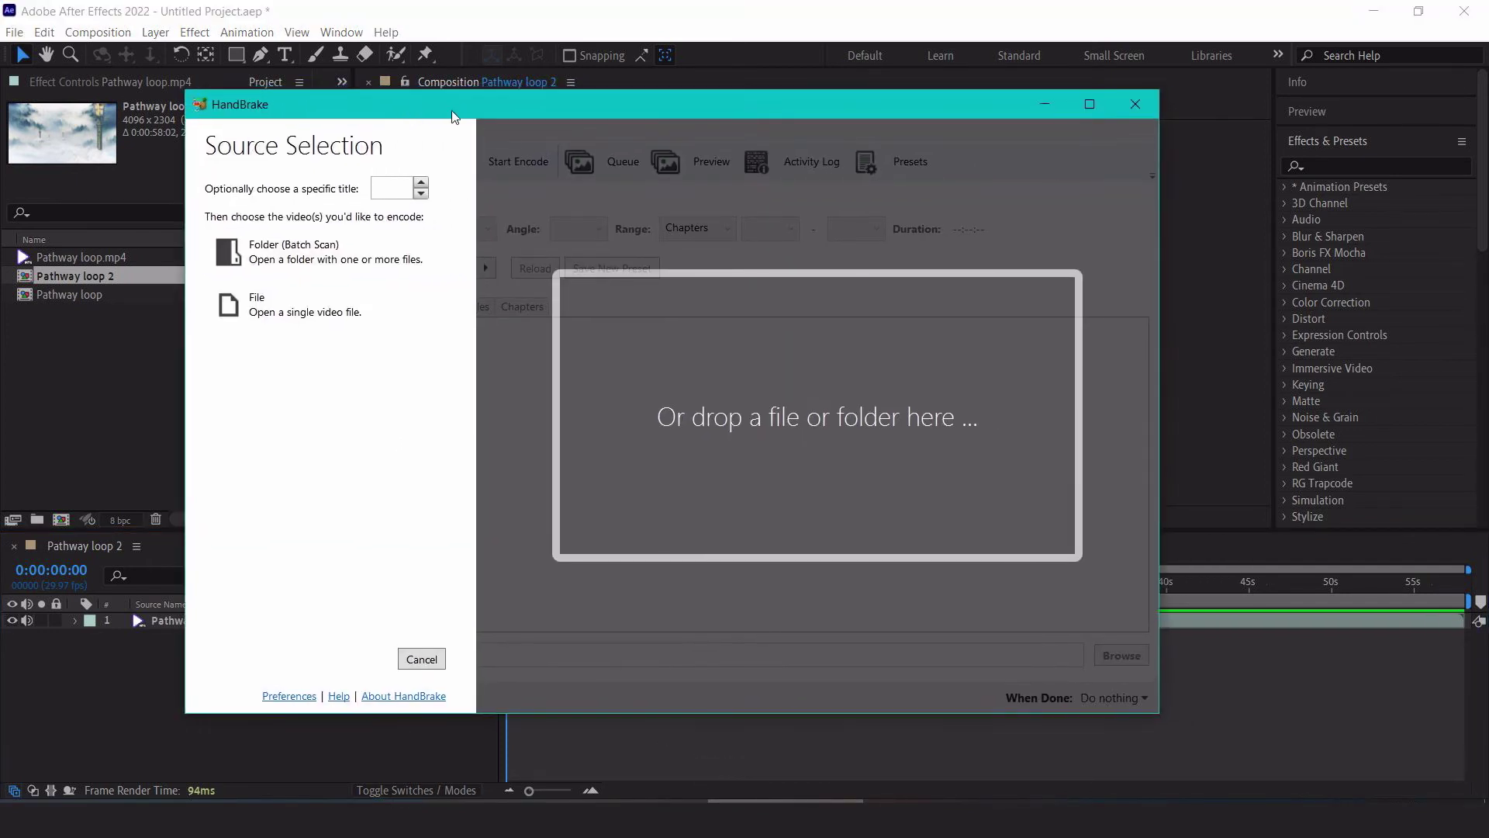
Quit After Effects without saving and move HandBrake down to reveal the clip folder
left_click(1465, 11)
left_click(764, 431)
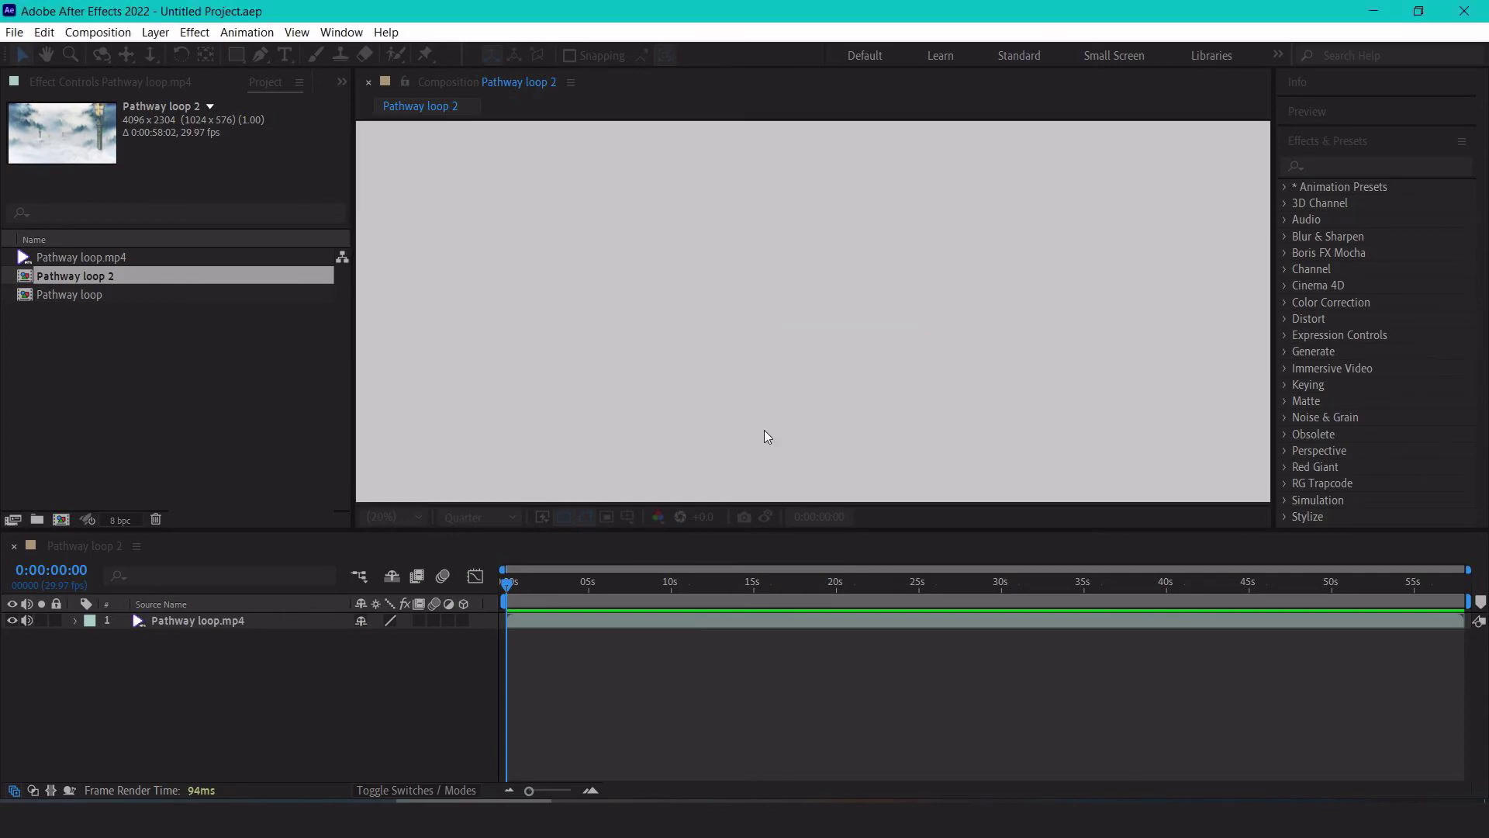
left_click_drag(609, 109, 630, 297)
Load the Pathway-small demo clip into HandBrake as the source and move the window back up
left_click_drag(741, 543, 743, 545)
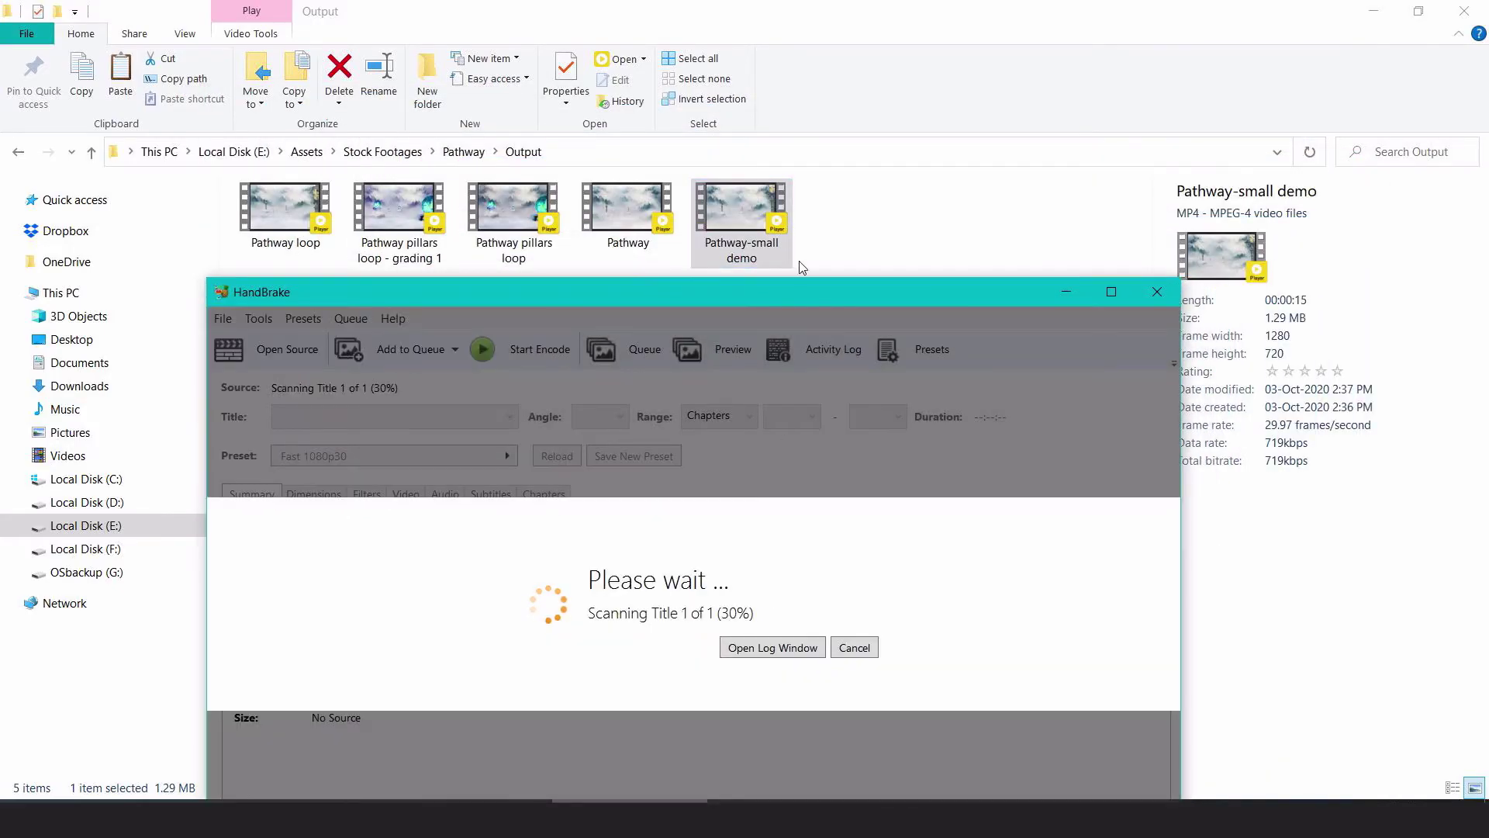
left_click_drag(784, 291, 864, 104)
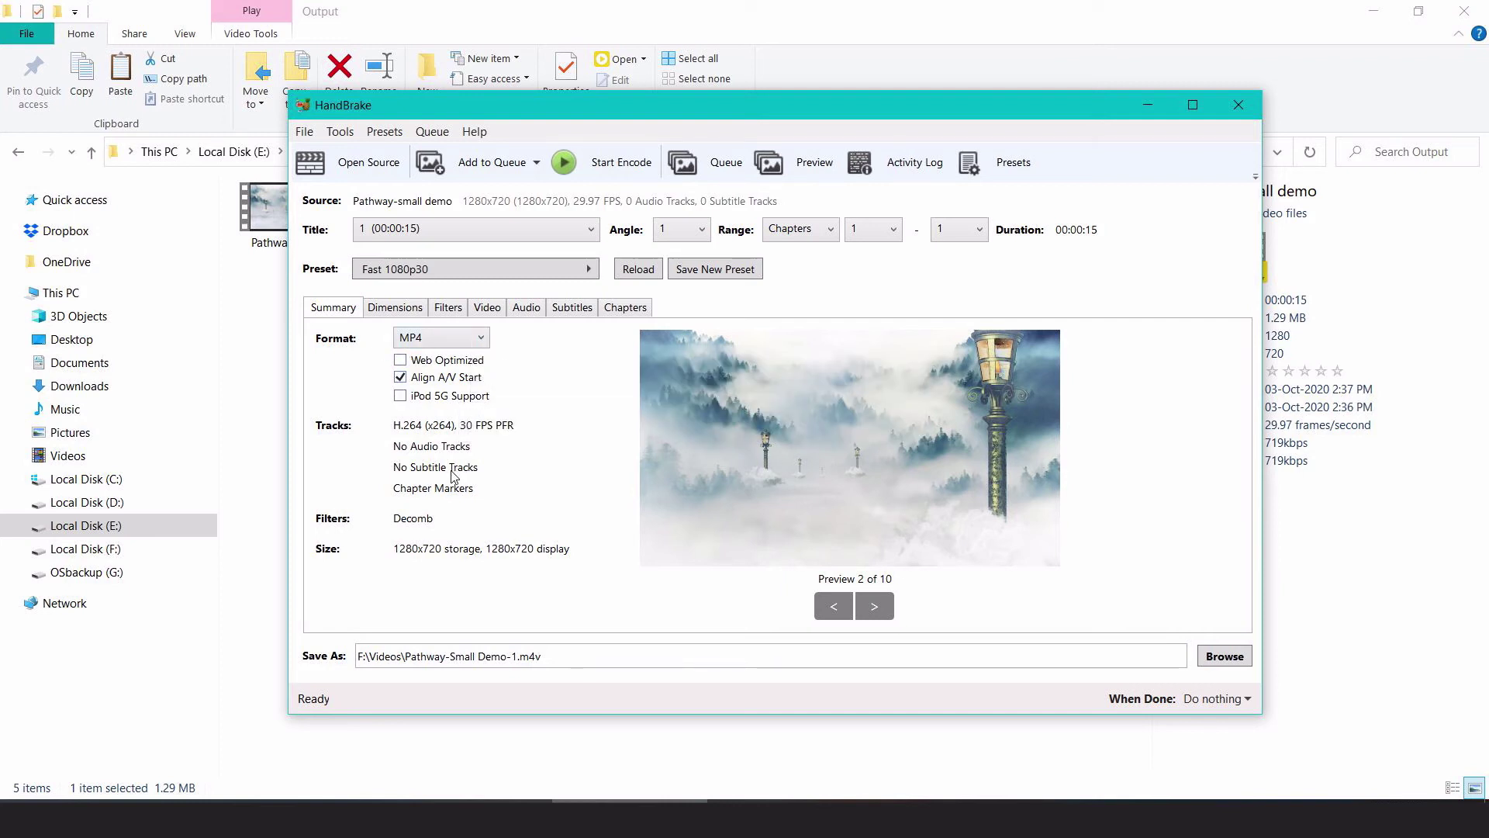
Set the video codec on the Video tab to H.265 (x265)
left_click(420, 310)
left_click(480, 308)
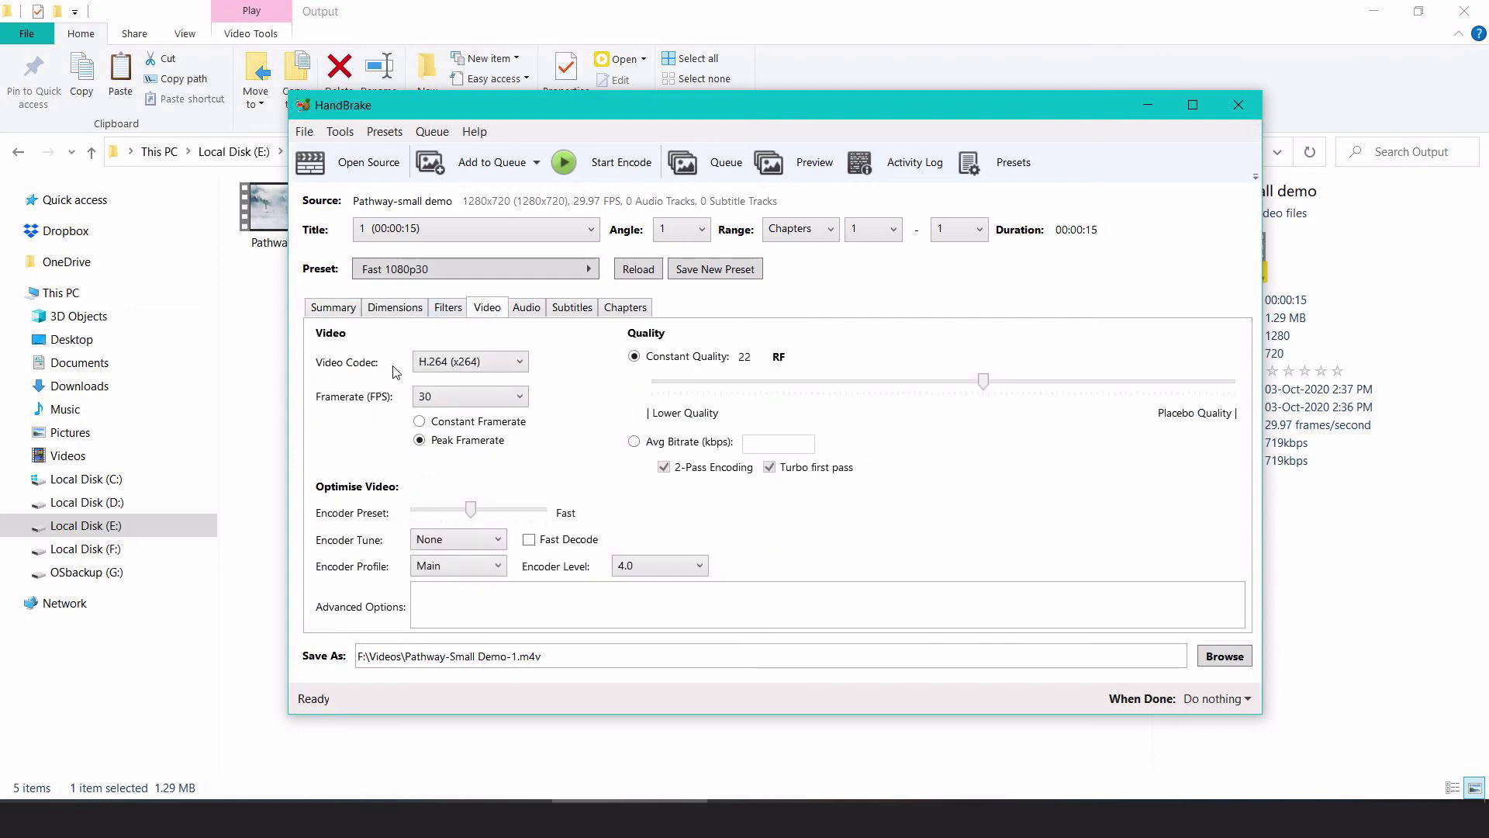
left_click(478, 364)
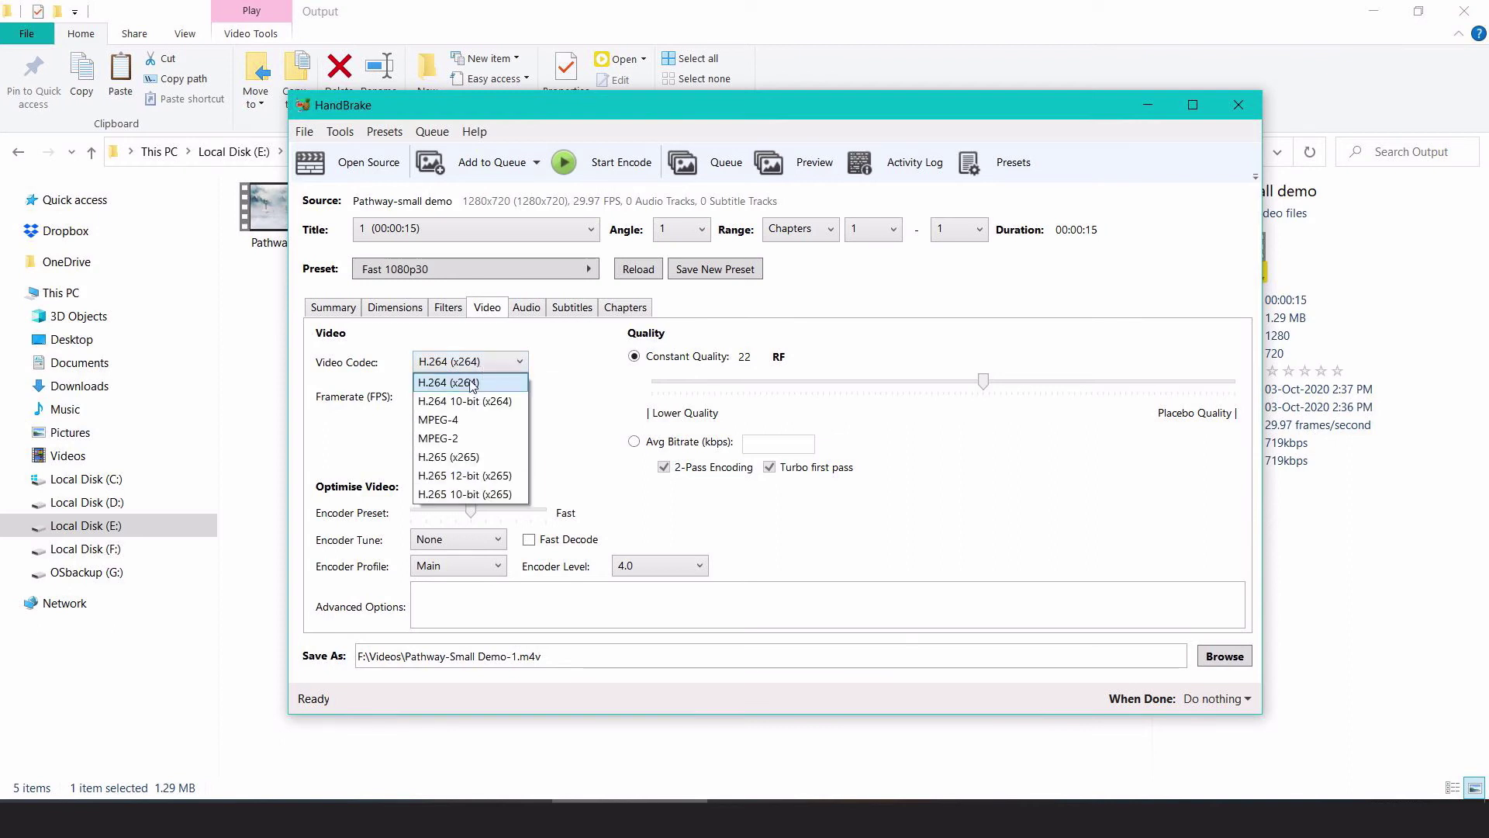
left_click(456, 464)
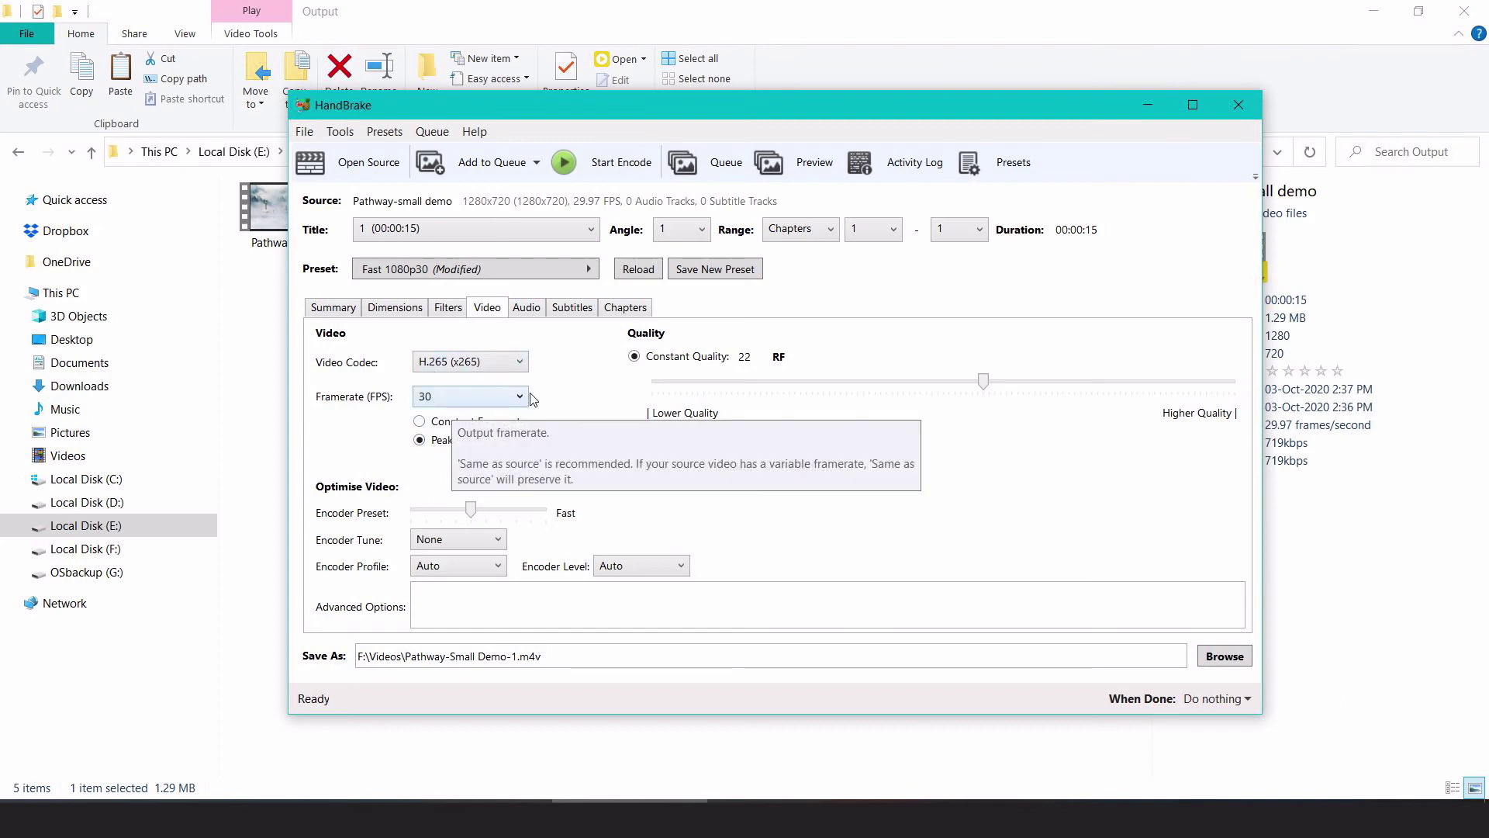
Keep framerate at 30 and switch quality to Avg Bitrate (kbps), selecting its value box for 4000
left_click(447, 397)
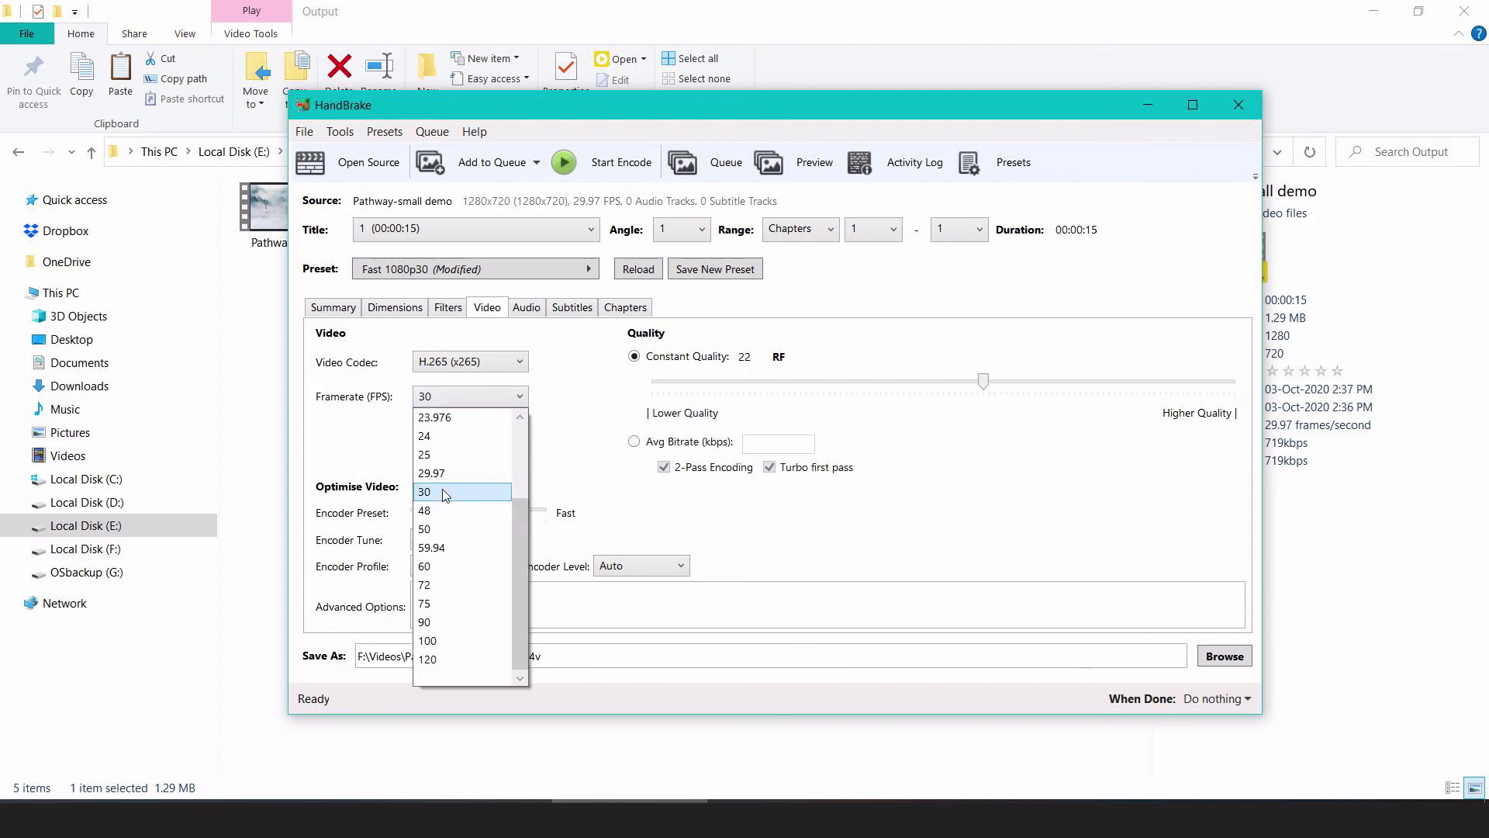
left_click(563, 426)
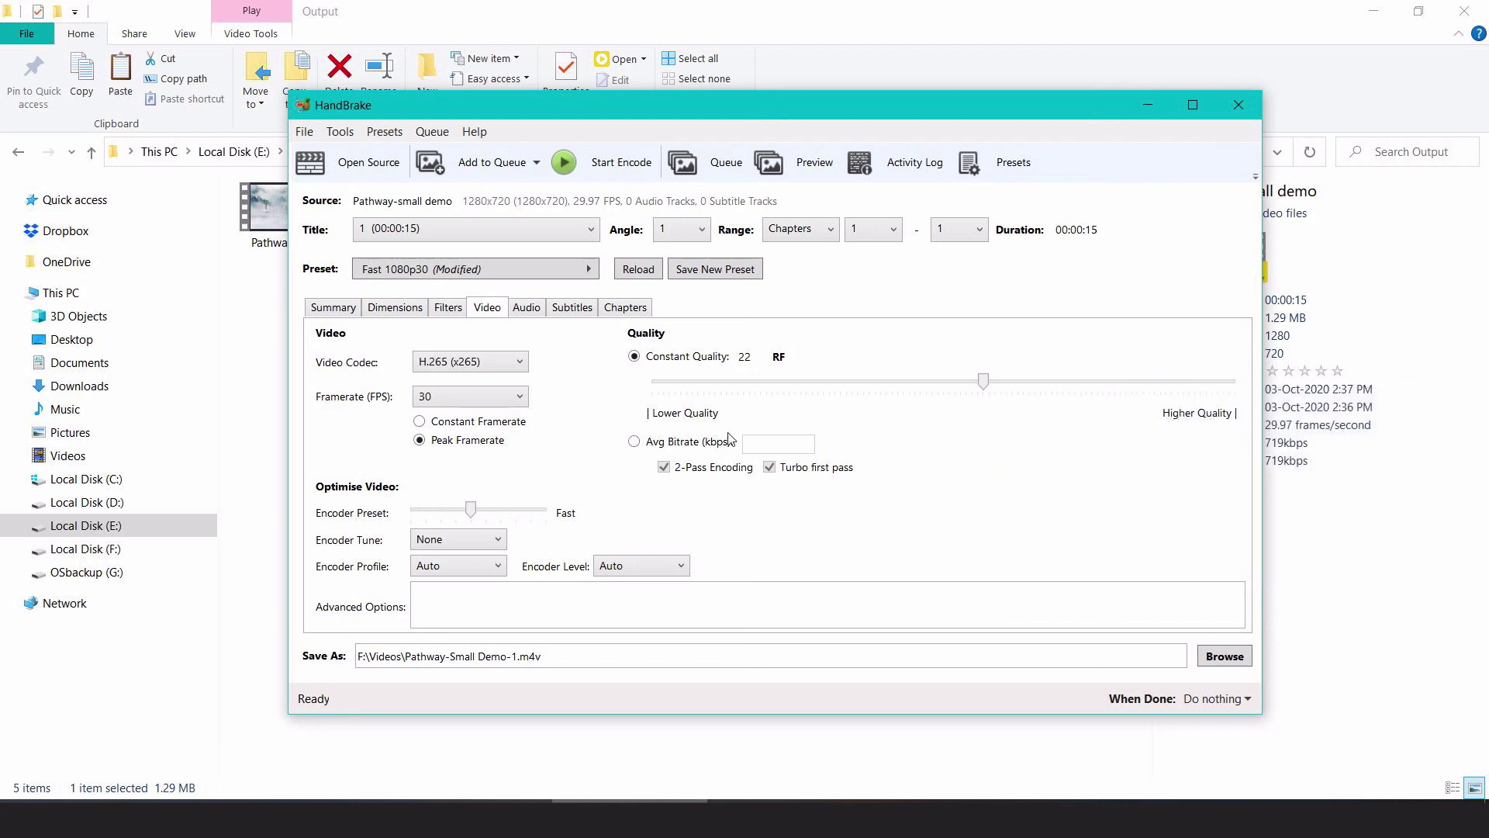
left_click(693, 444)
left_click(745, 443)
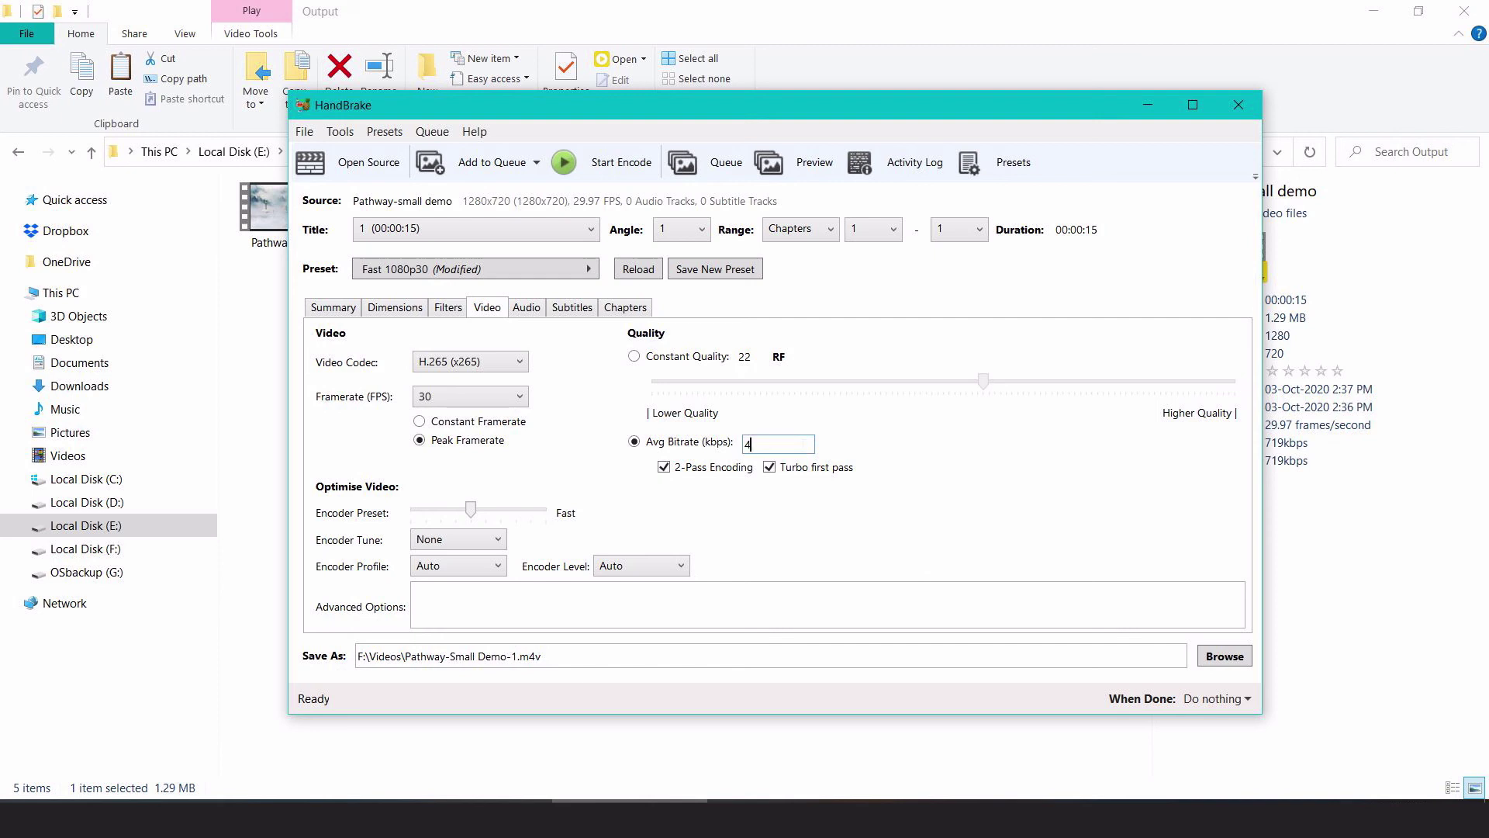